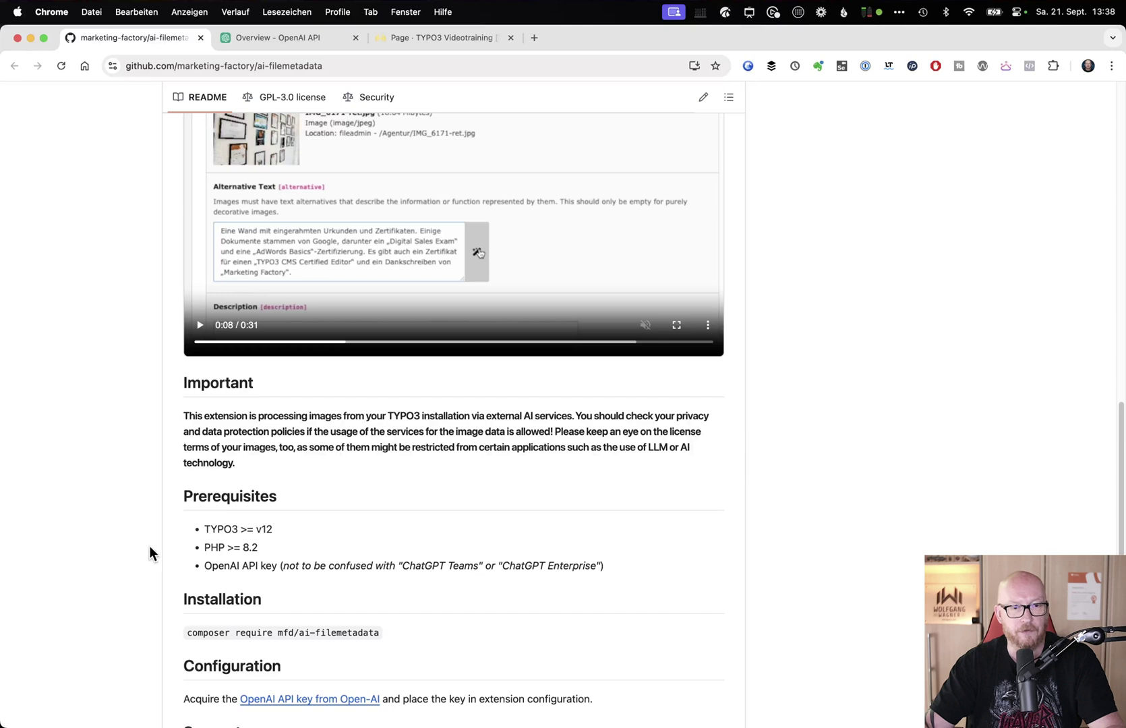
- Read the README's prerequisites and its installation command composer require mfd/ai-filemetadata
{"action": "scroll", "coordinate": [147, 545], "scroll_direction": "down", "scroll_amount": 2}
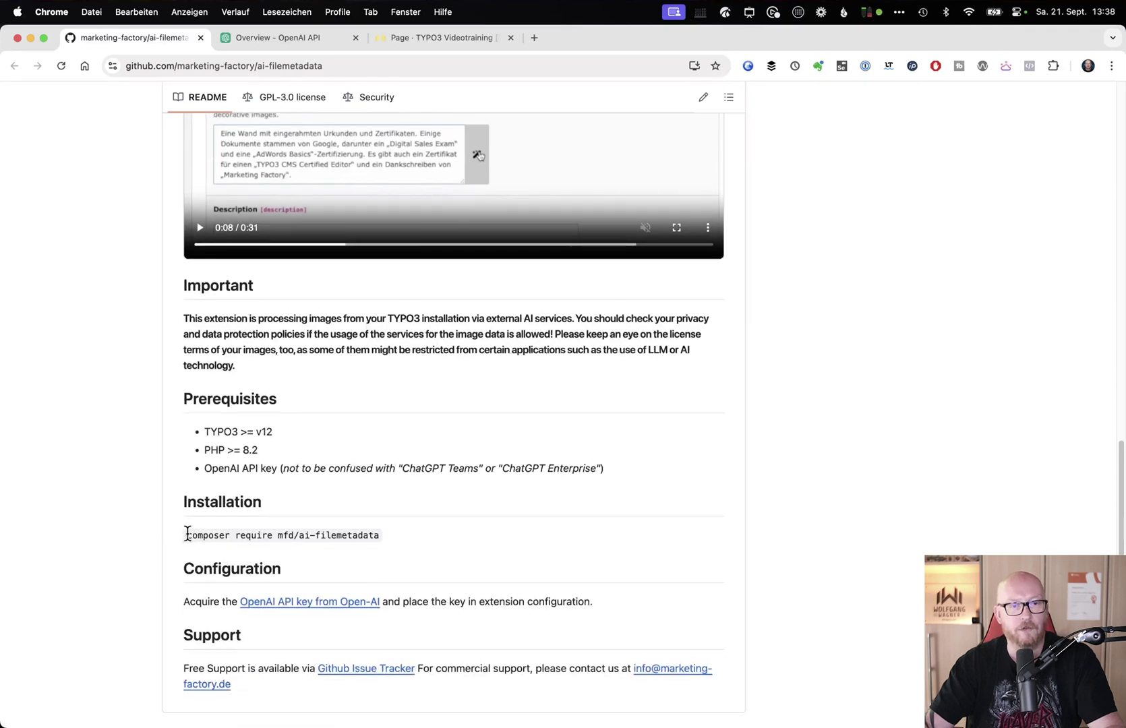
{"action": "left_click_drag", "start_coordinate": [263, 541], "coordinate": [374, 543]}
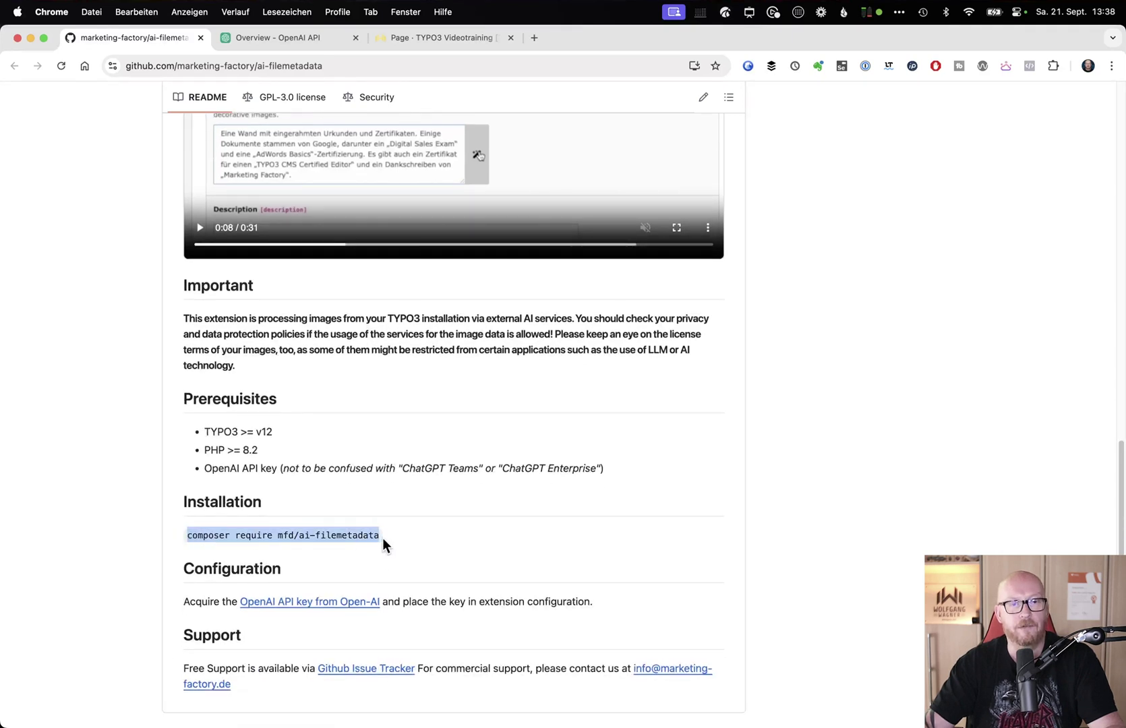
{"action": "left_click", "coordinate": [383, 539]}
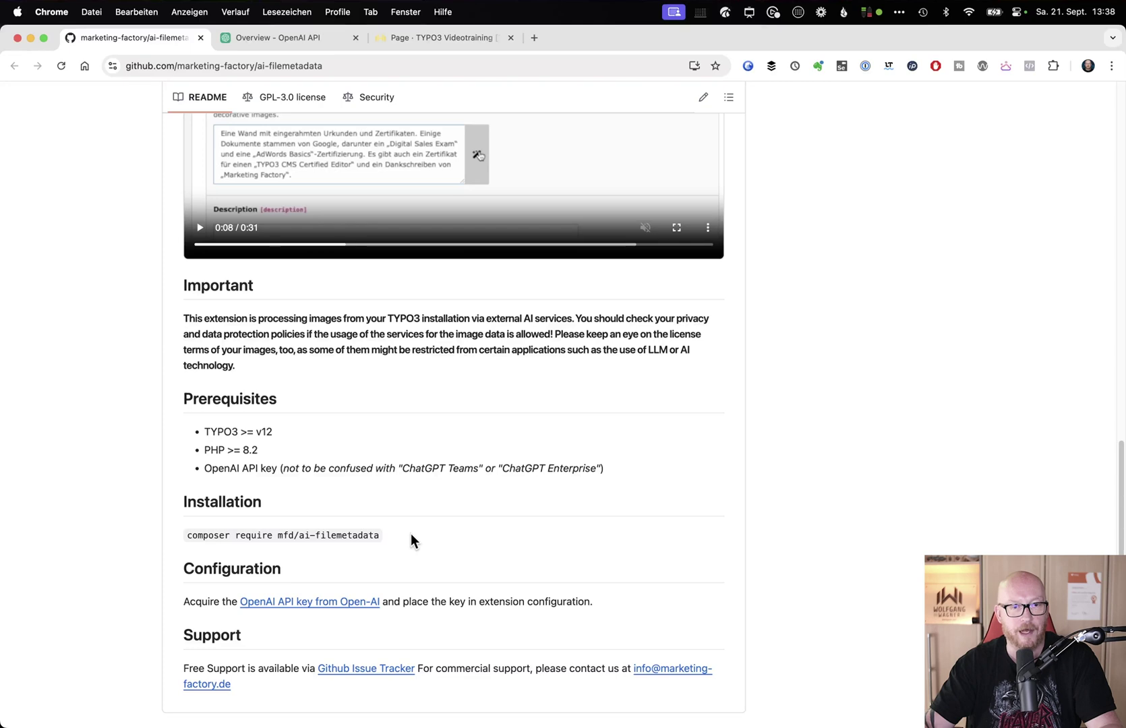
- Switch to the OpenAI platform, open the dashboard's API keys page and view the edit settings of the KI Online Bootcamp Demo key
{"action": "left_click", "coordinate": [244, 40]}
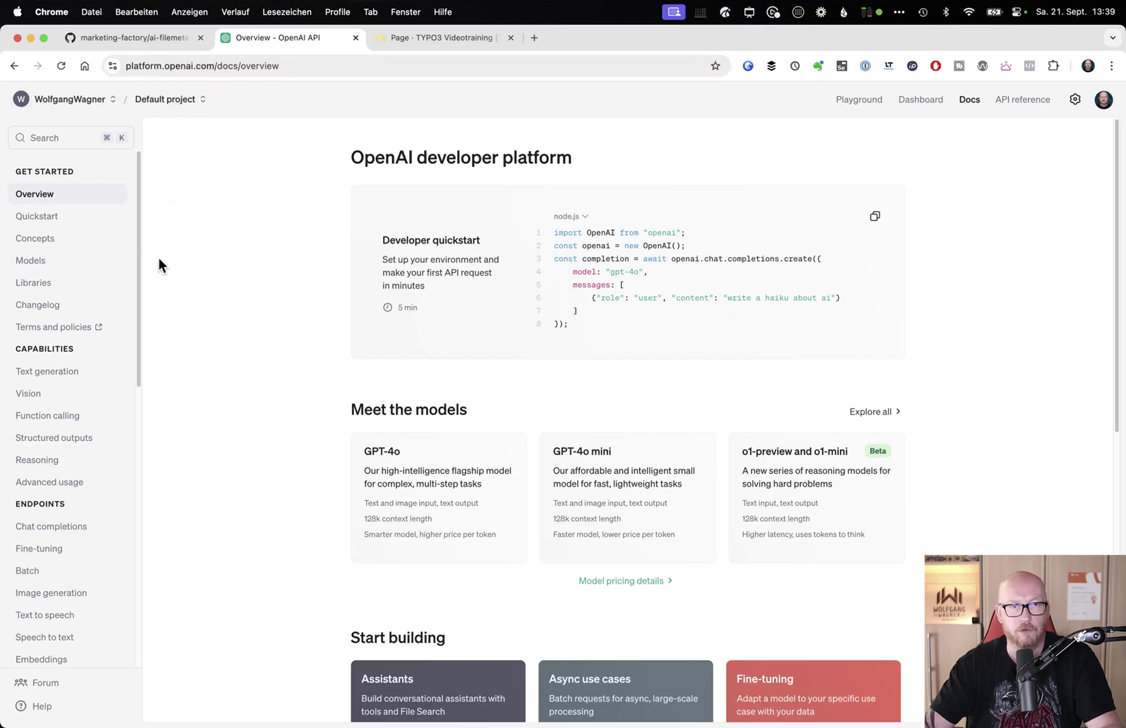
{"action": "left_click", "coordinate": [922, 103]}
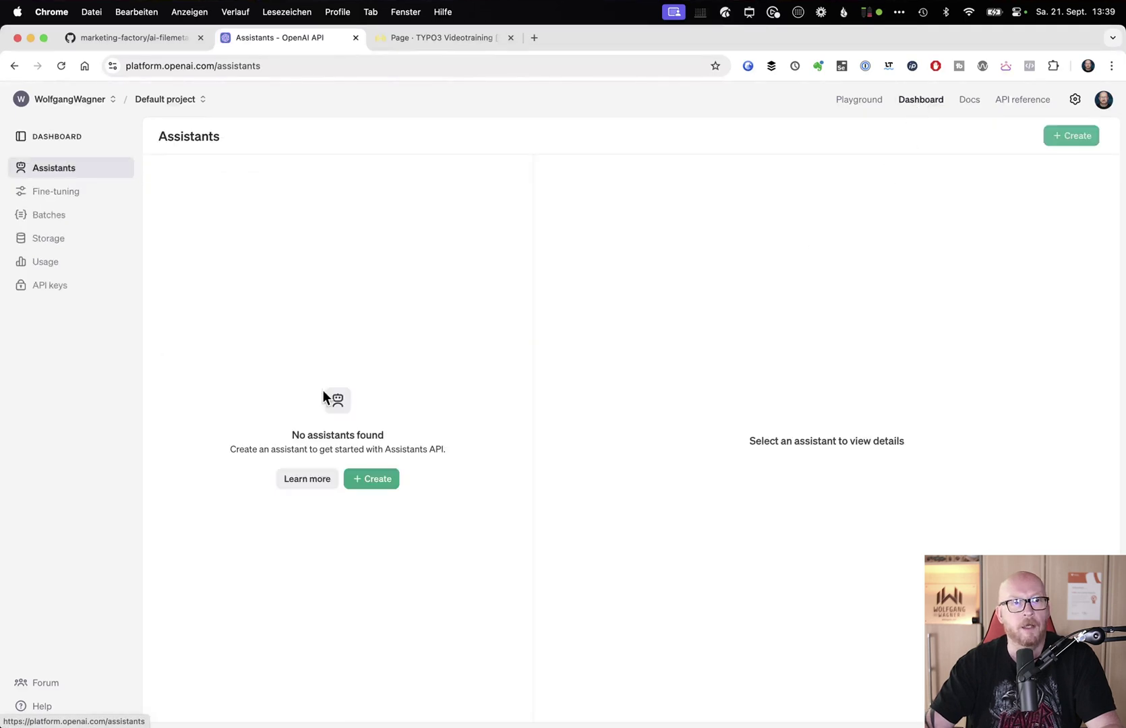
{"action": "left_click", "coordinate": [47, 291]}
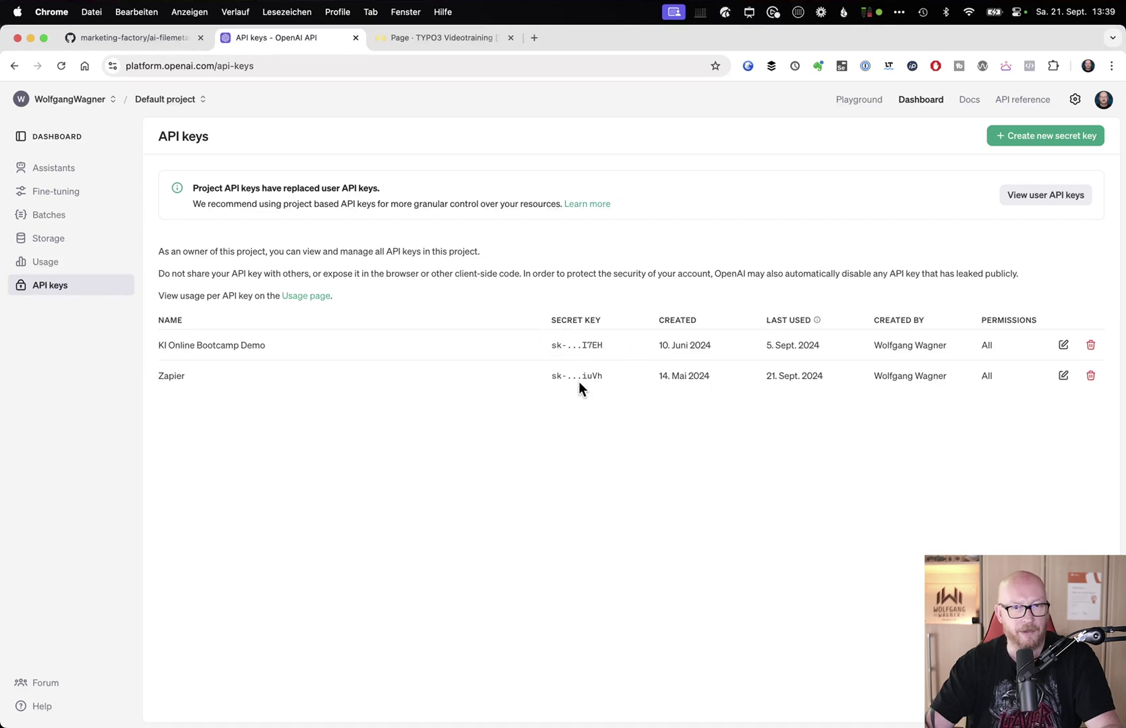
{"action": "left_click", "coordinate": [1063, 347]}
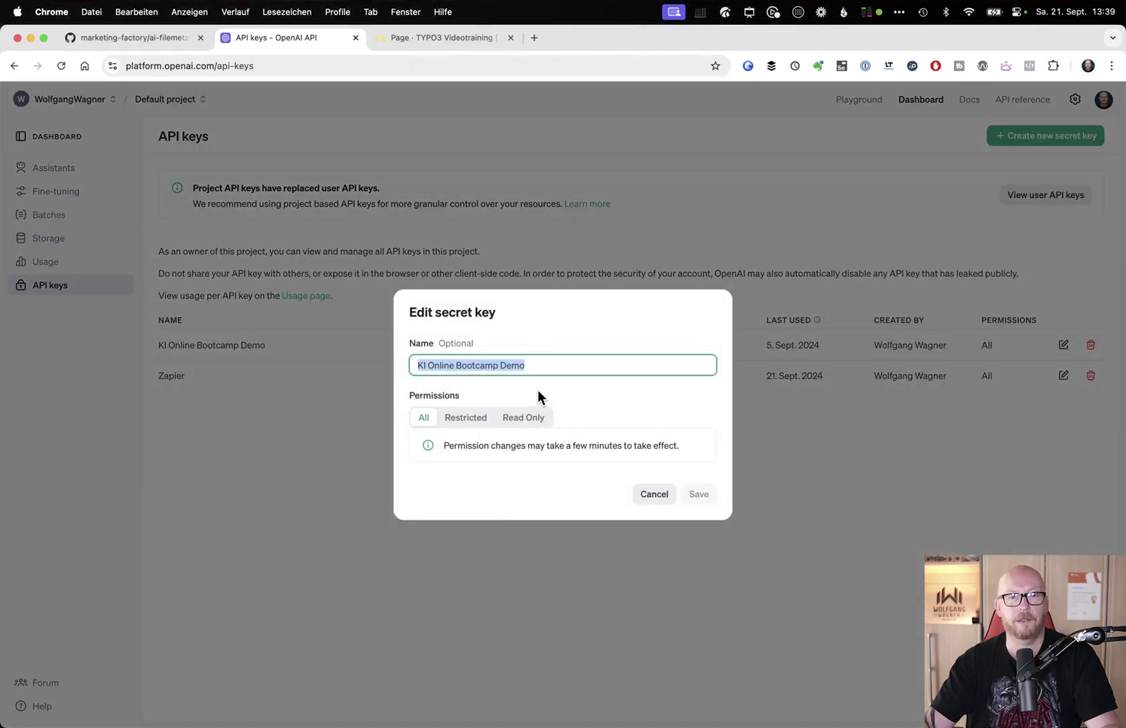
{"action": "left_click", "coordinate": [642, 494]}
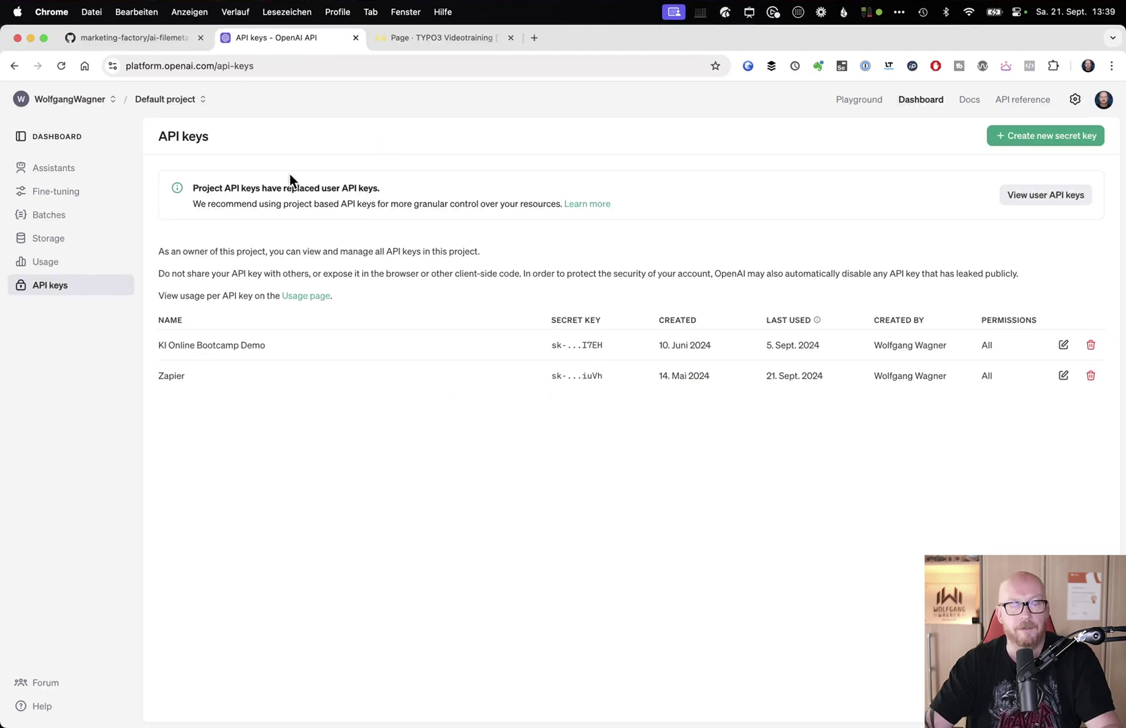
- Switch to the TYPO3 backend and view the list of configurable extensions in the admin settings
{"action": "left_click", "coordinate": [403, 39]}
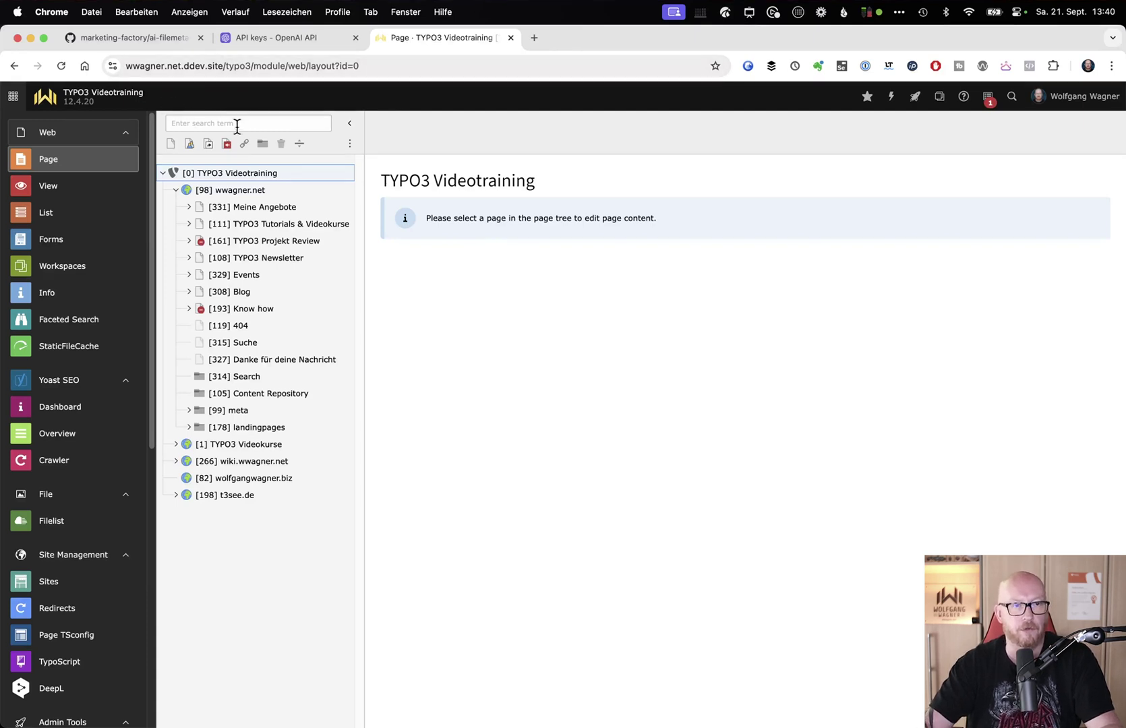
{"action": "scroll", "coordinate": [74, 580], "scroll_direction": "down", "scroll_amount": 1}
{"action": "scroll", "coordinate": [71, 572], "scroll_direction": "down", "scroll_amount": 4}
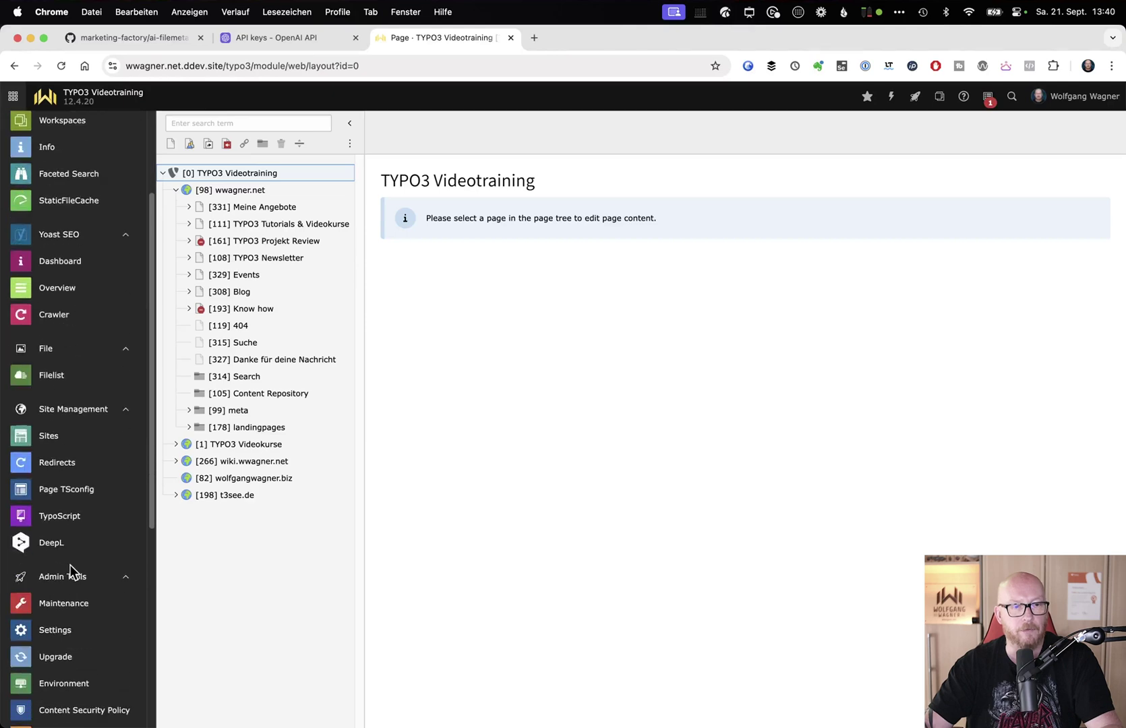
{"action": "left_click", "coordinate": [71, 630]}
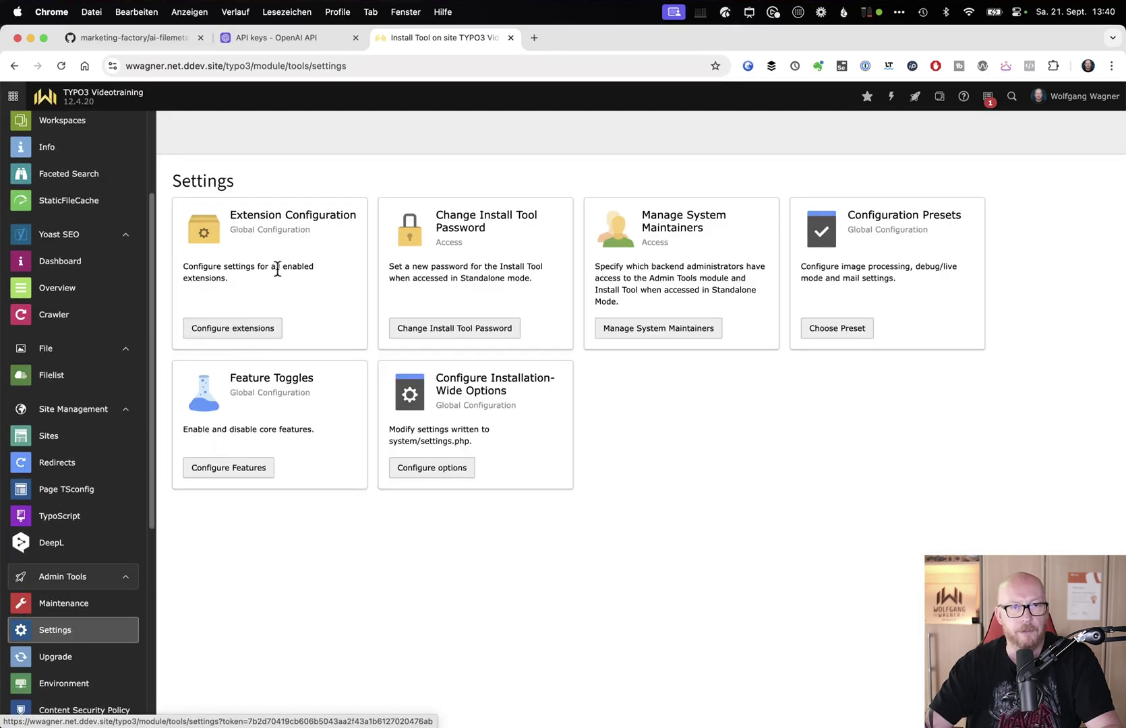
{"action": "left_click", "coordinate": [227, 329]}
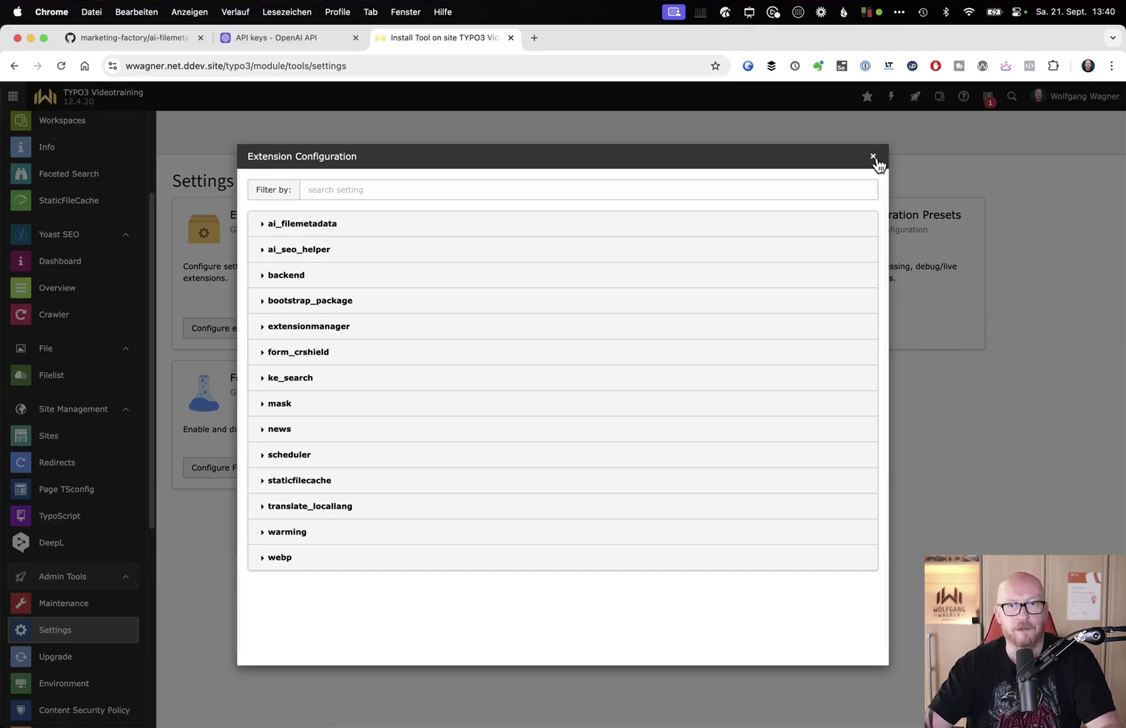
{"action": "left_click", "coordinate": [874, 158]}
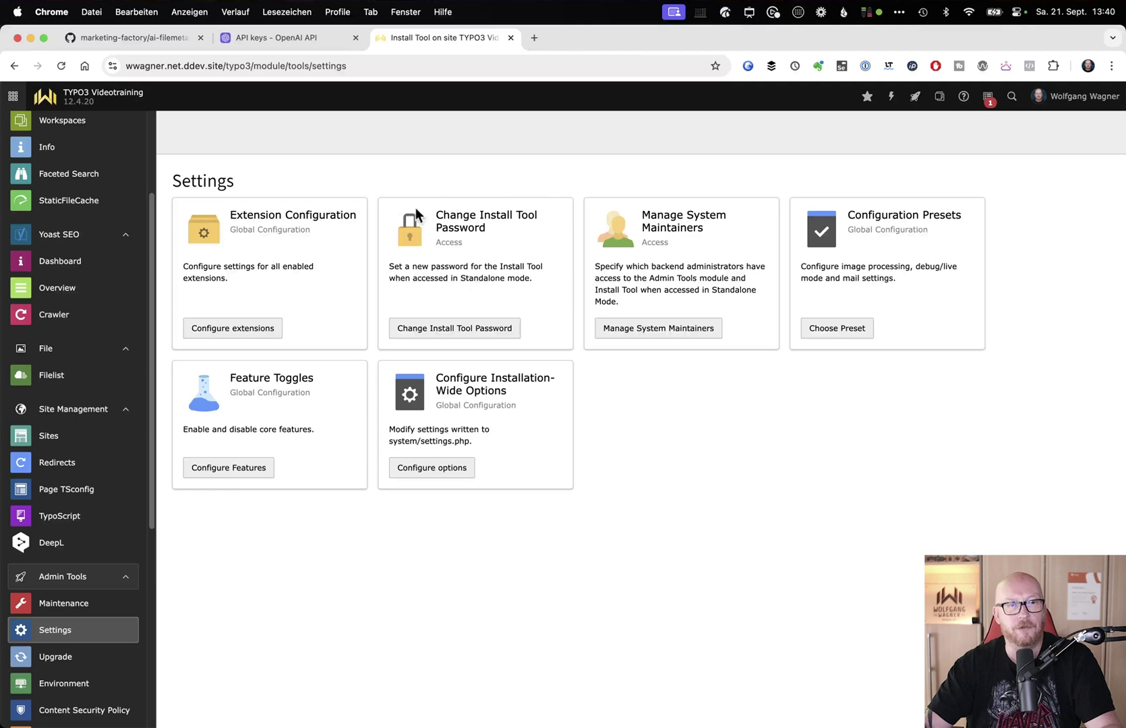
- Open the blog/2024 folder in the file list and preview the image kunde-ist-koenig_16zu8.jpg
{"action": "left_click", "coordinate": [98, 383]}
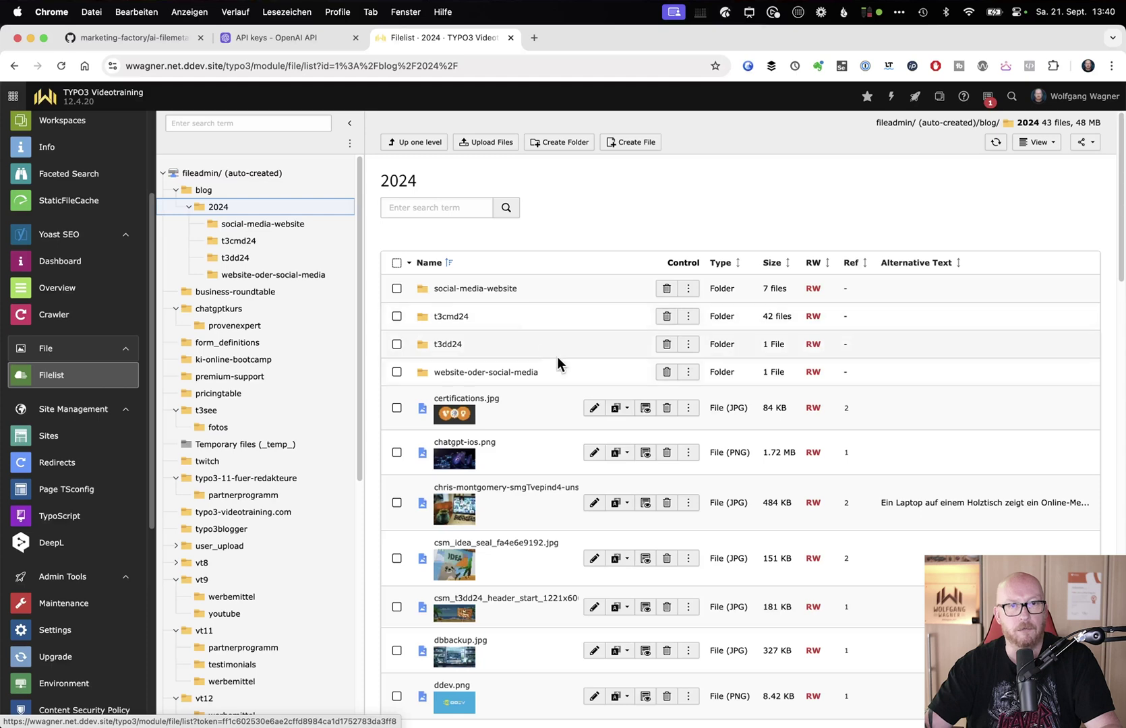
{"action": "scroll", "coordinate": [561, 364], "scroll_direction": "down", "scroll_amount": 3}
{"action": "scroll", "coordinate": [563, 368], "scroll_direction": "down", "scroll_amount": 5}
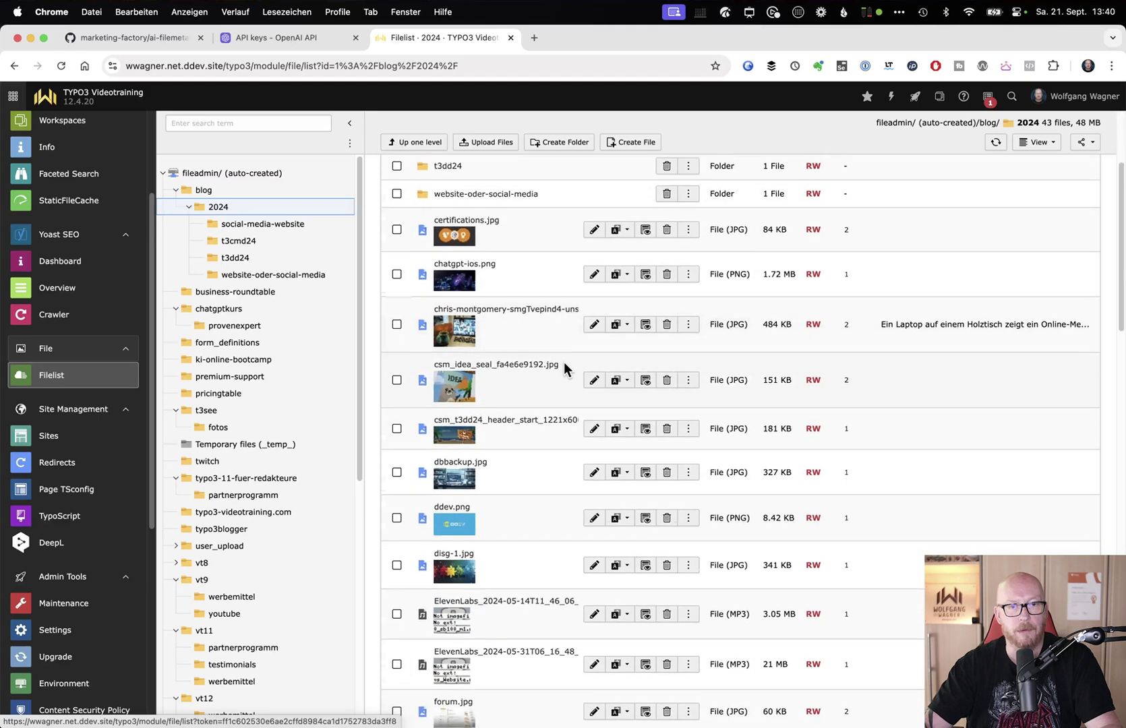
{"action": "scroll", "coordinate": [564, 369], "scroll_direction": "down", "scroll_amount": 6}
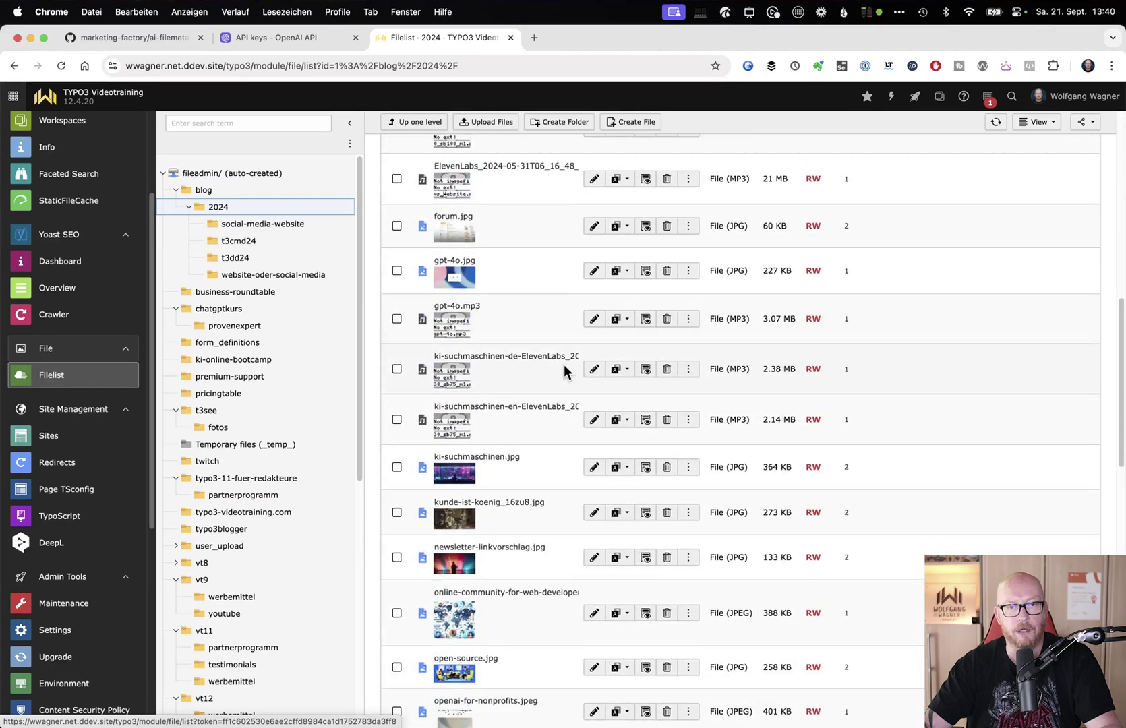
{"action": "left_click", "coordinate": [644, 513]}
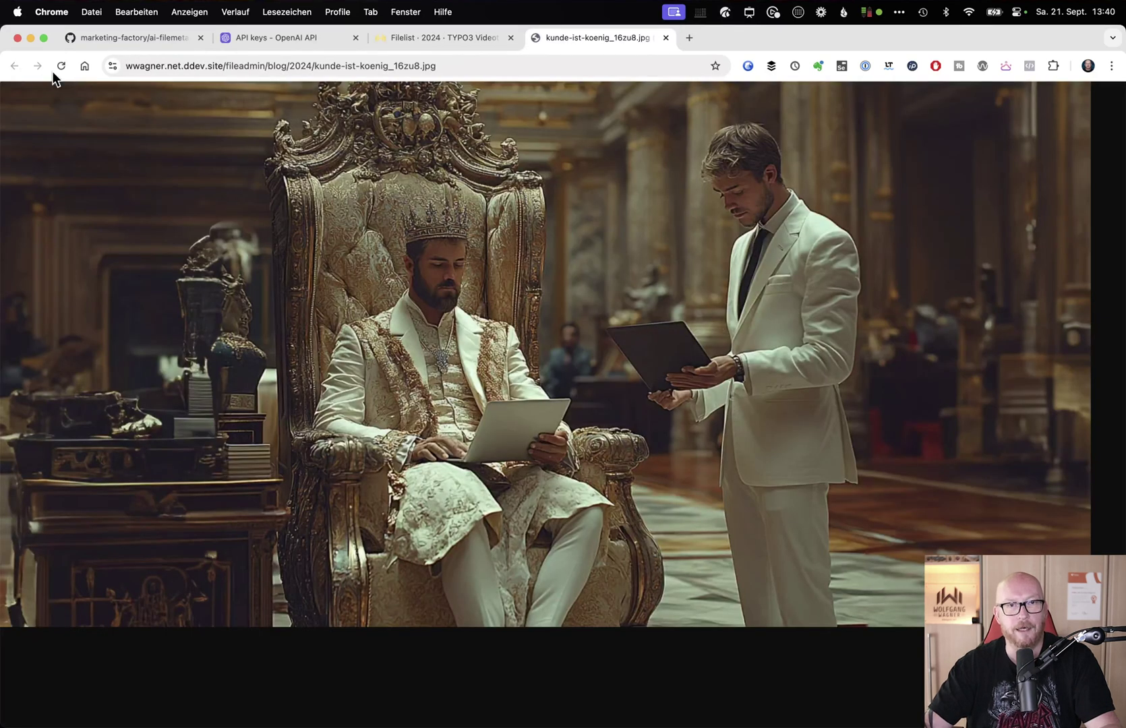
{"action": "left_click", "coordinate": [666, 38]}
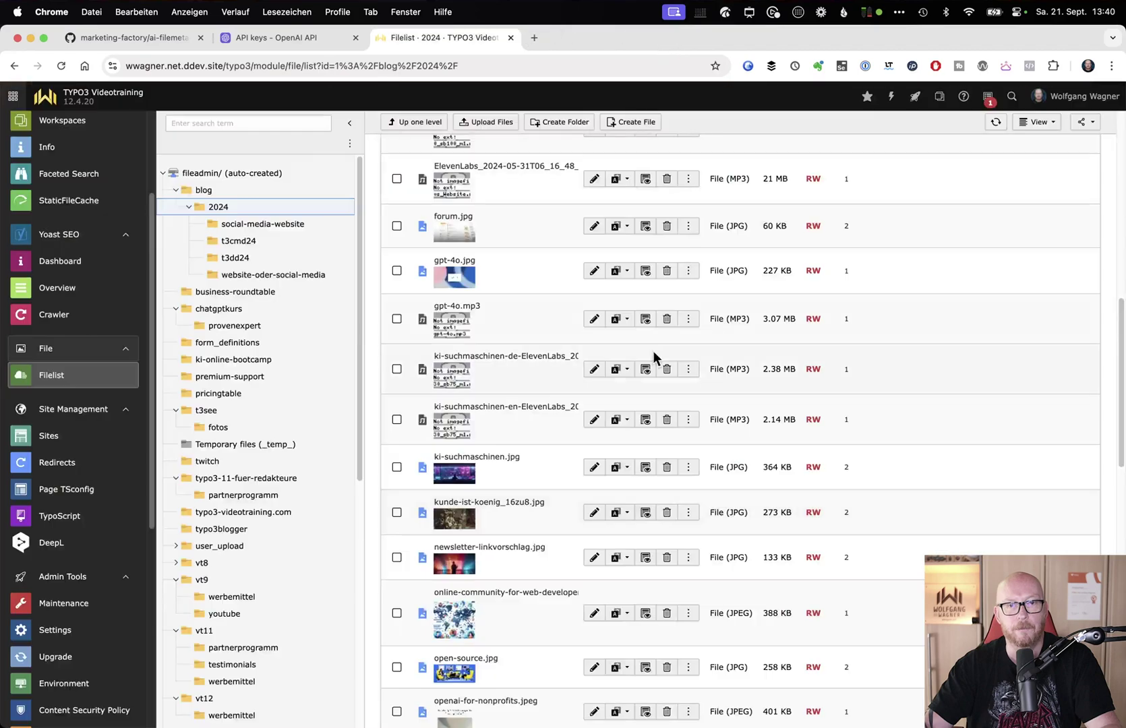
- Generate a German alternative text with AI for kunde-ist-koenig_16zu8.jpg and save its metadata
{"action": "left_click", "coordinate": [594, 513]}
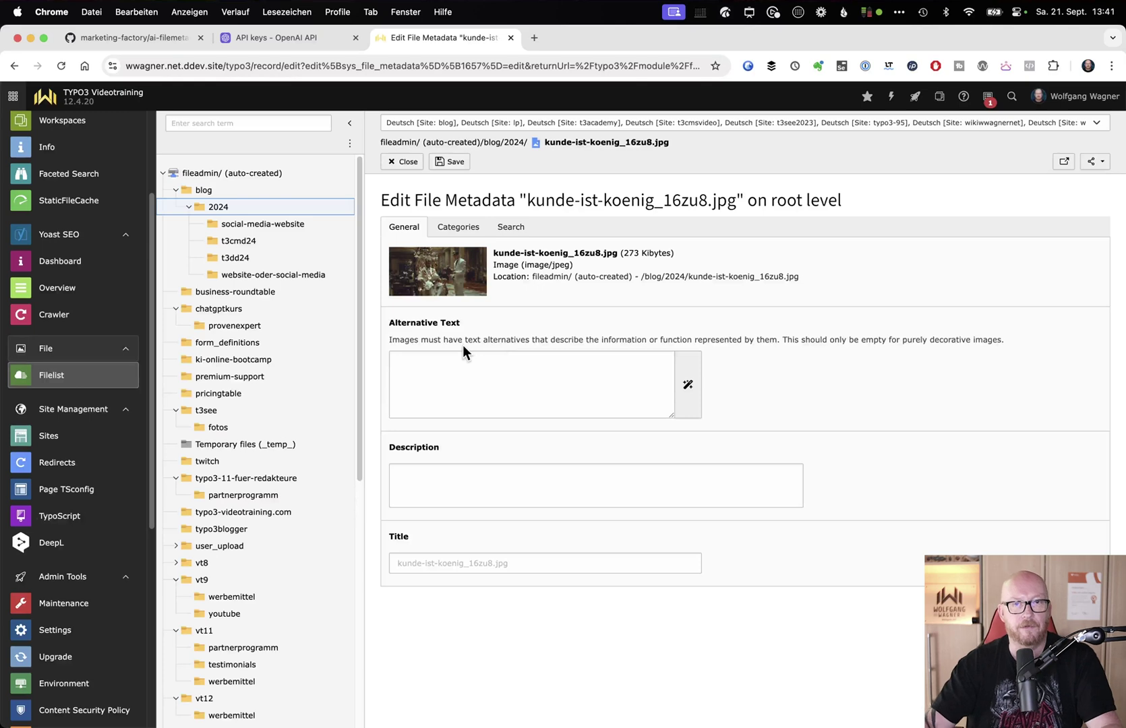
{"action": "left_click", "coordinate": [688, 388]}
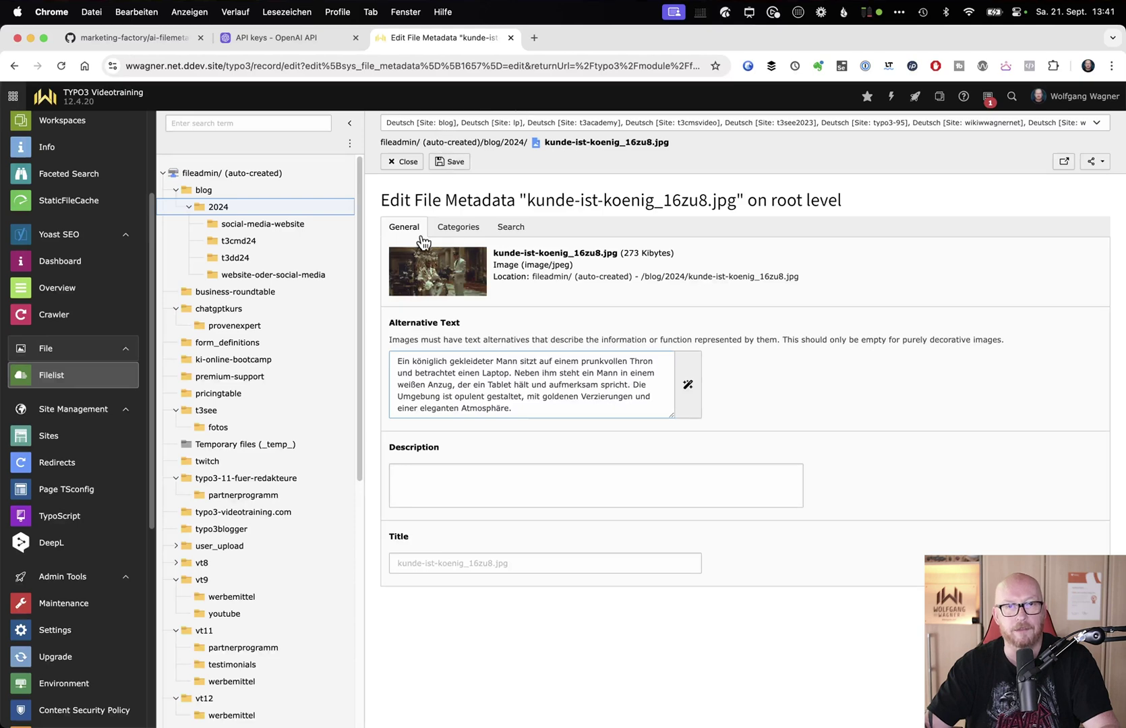
{"action": "left_click", "coordinate": [450, 162]}
- Create the English metadata translation of kunde-ist-koenig_16zu8.jpg, replace the copied German alternative text with an AI-generated English one, and save
{"action": "left_click", "coordinate": [445, 120]}
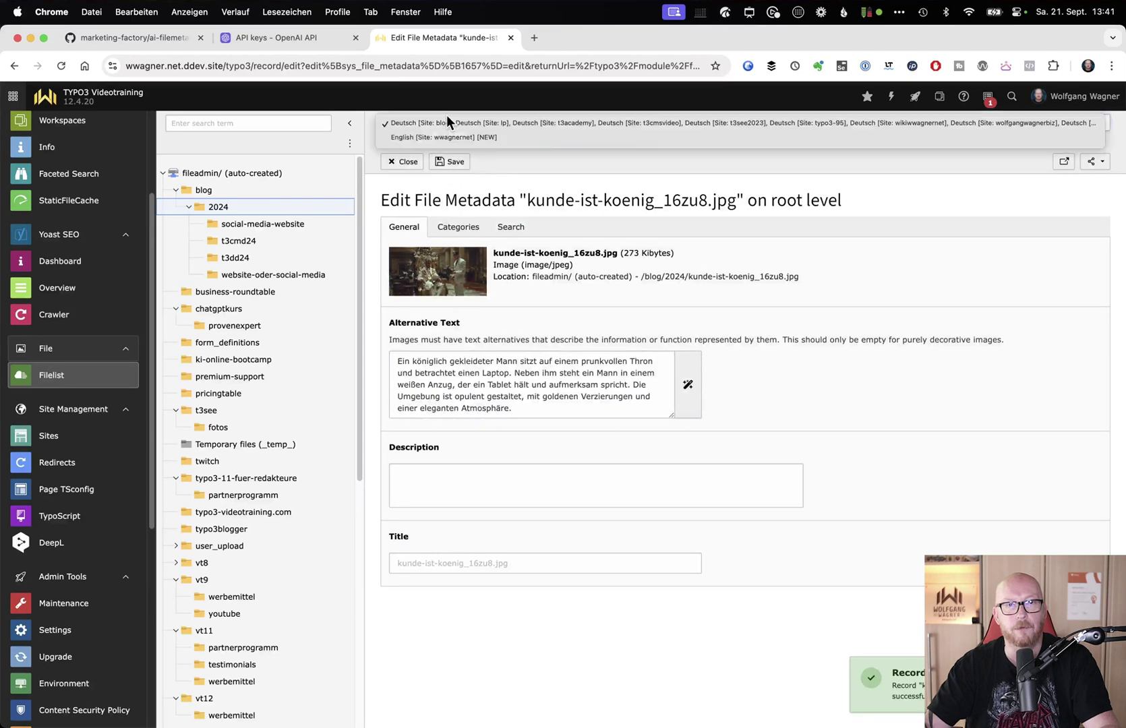
{"action": "left_click", "coordinate": [437, 138]}
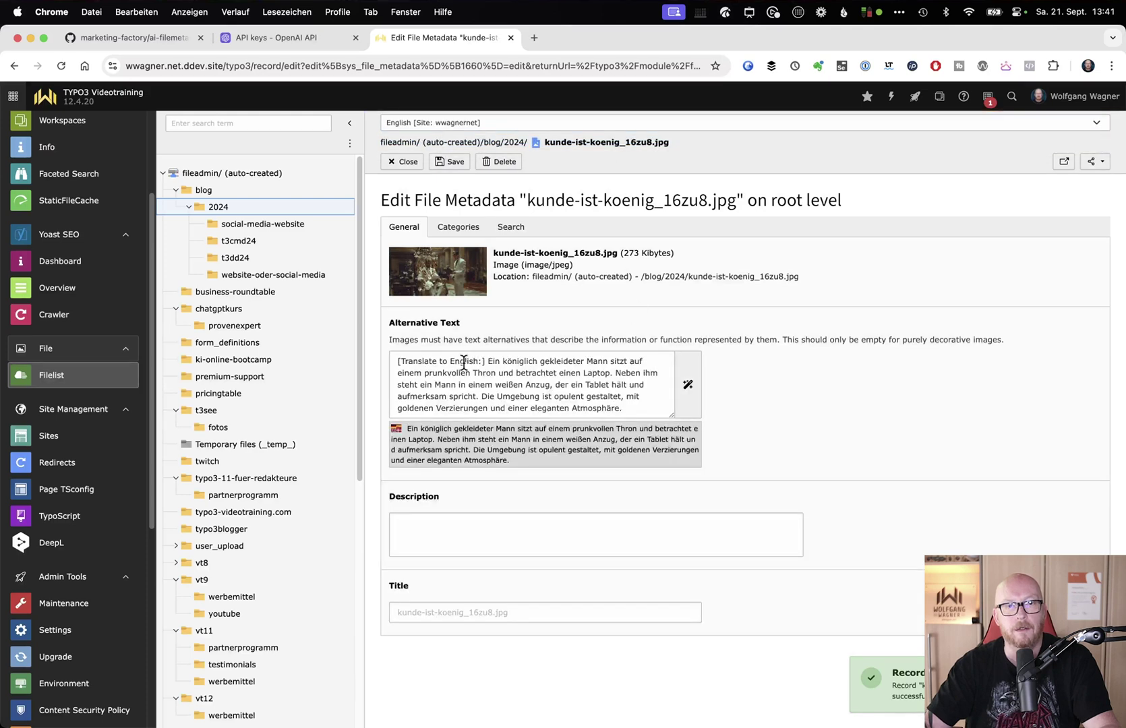
{"action": "left_click_drag", "start_coordinate": [631, 413], "coordinate": [396, 357]}
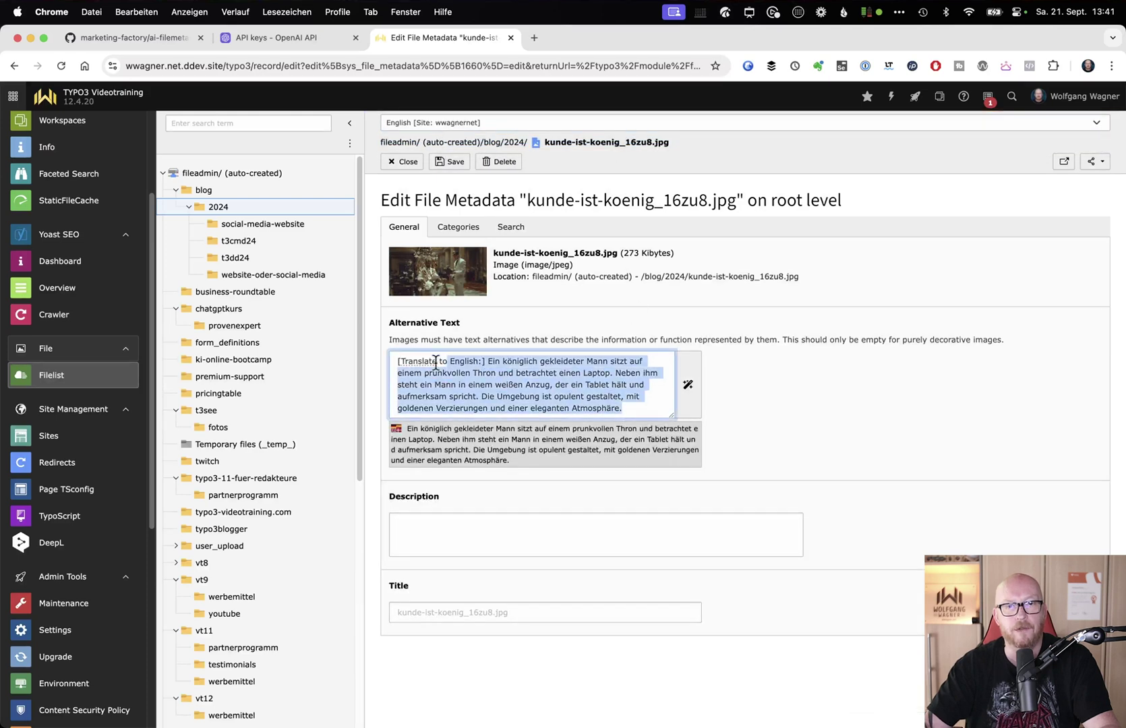
{"action": "key", "text": "BackSpace"}
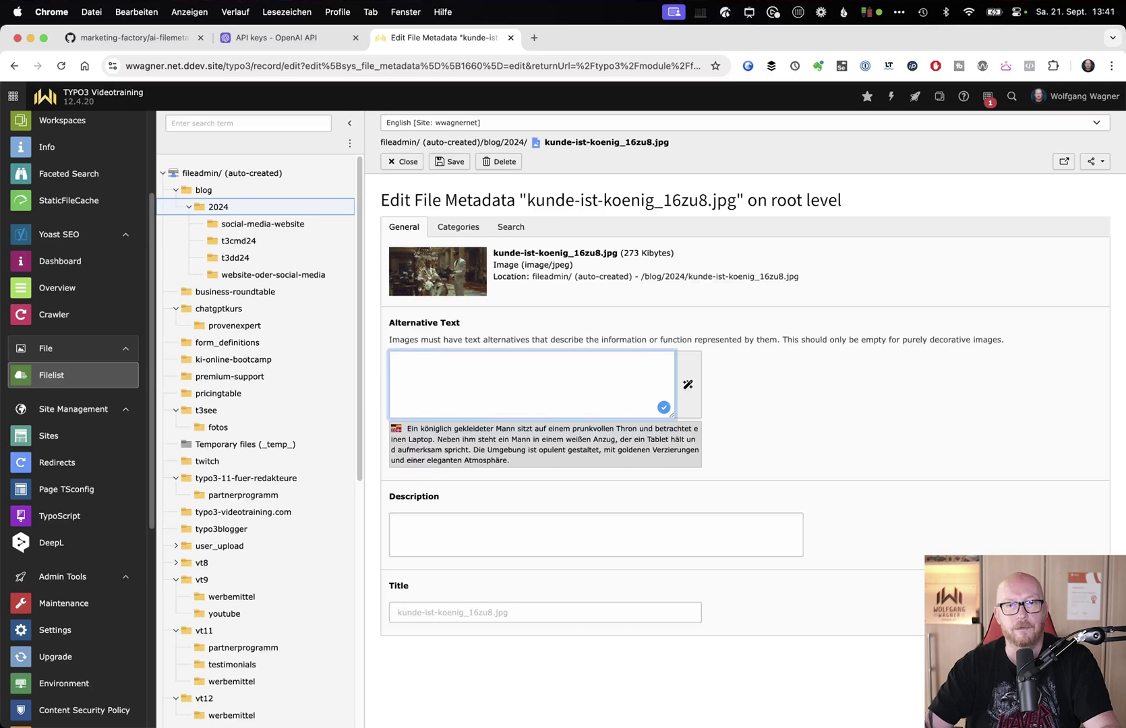
{"action": "left_click", "coordinate": [690, 390]}
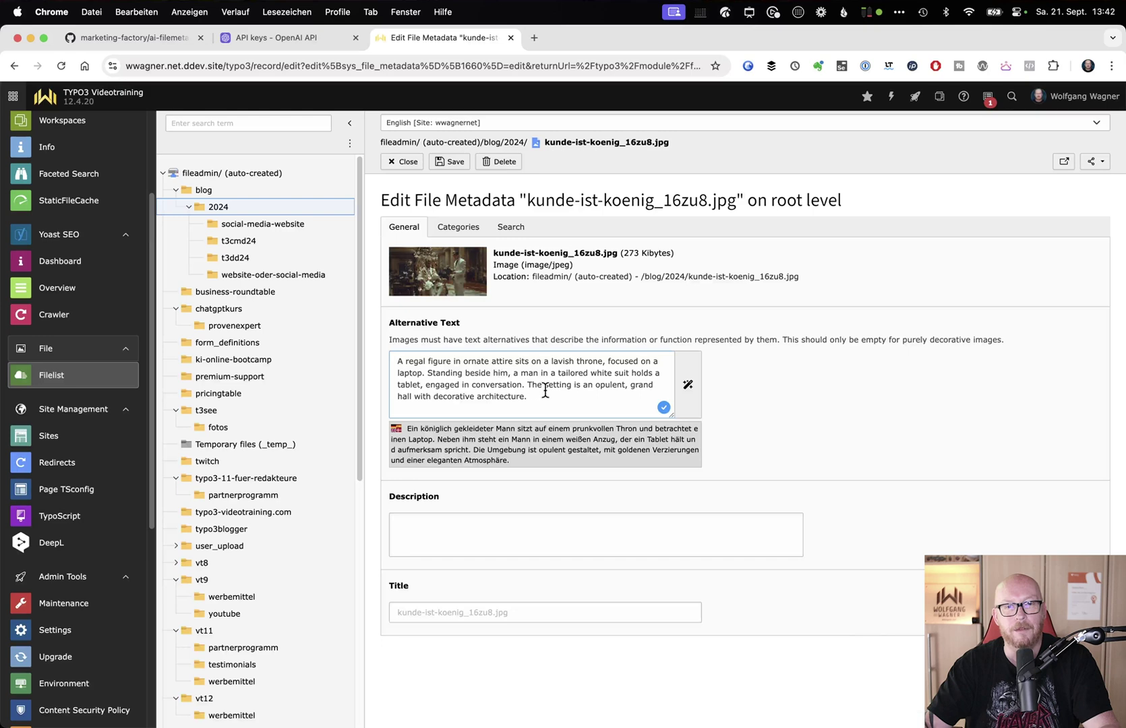
{"action": "left_click", "coordinate": [449, 162]}
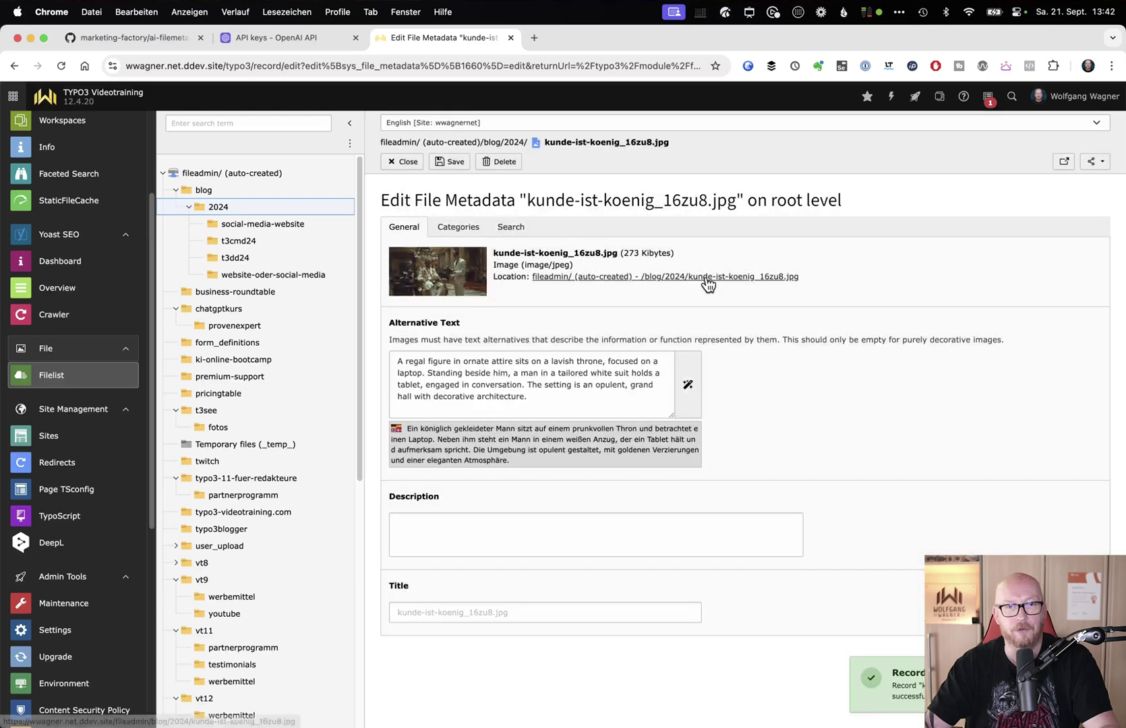
{"action": "left_click", "coordinate": [403, 162]}
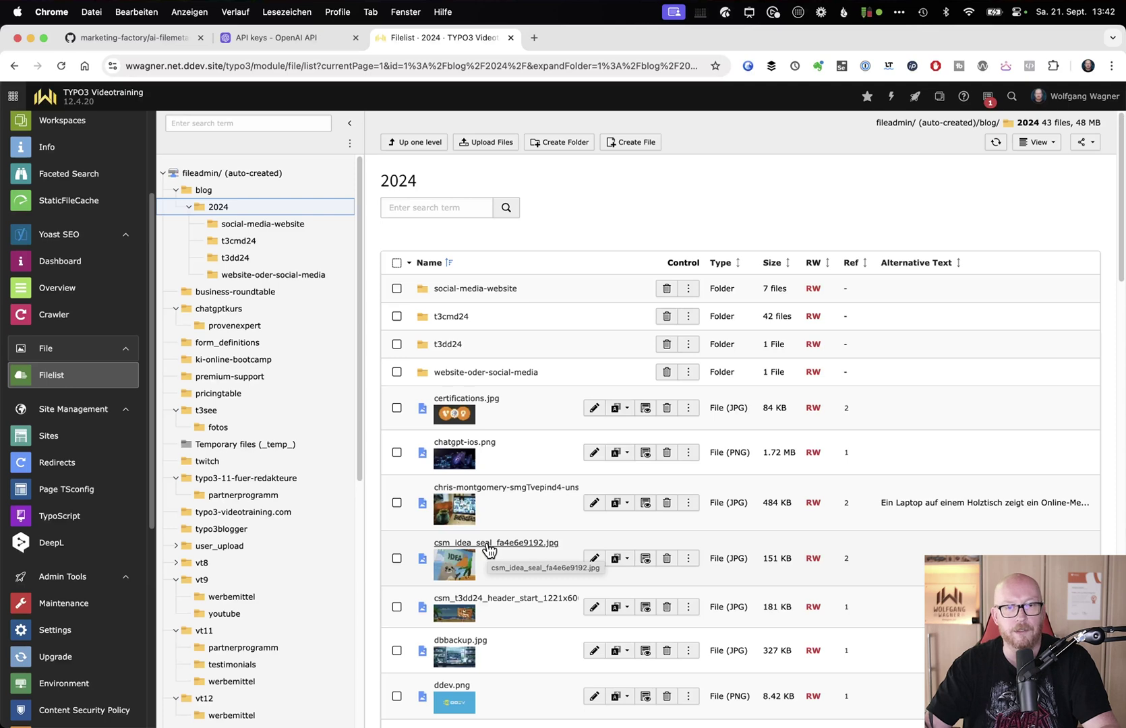
- Preview csm_idea_seal_fa4e6e9192.jpg, generate its German alternative text with AI and save the metadata
{"action": "left_click", "coordinate": [645, 558]}
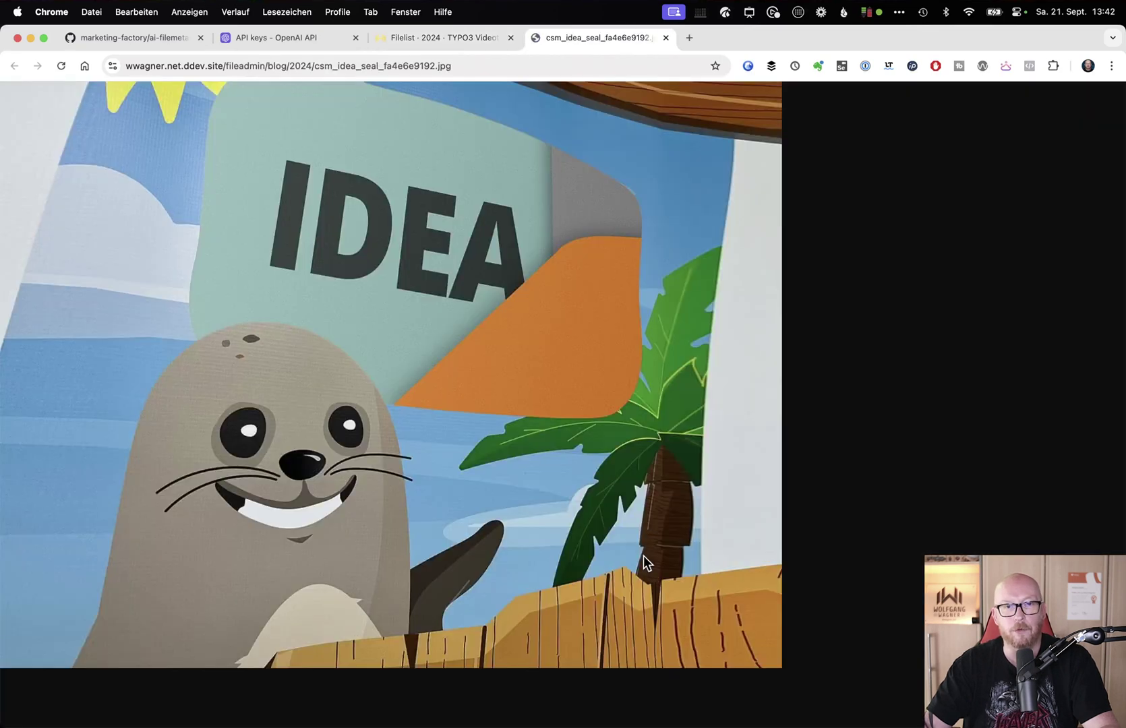
{"action": "left_click", "coordinate": [665, 37]}
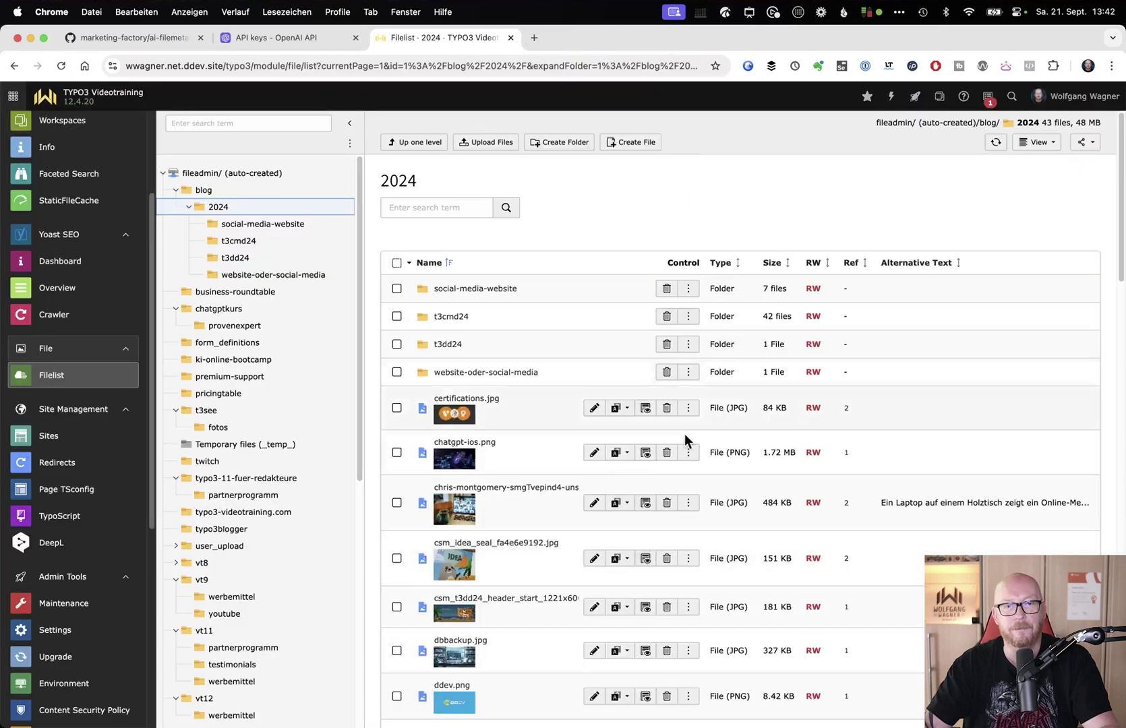
{"action": "left_click", "coordinate": [596, 559]}
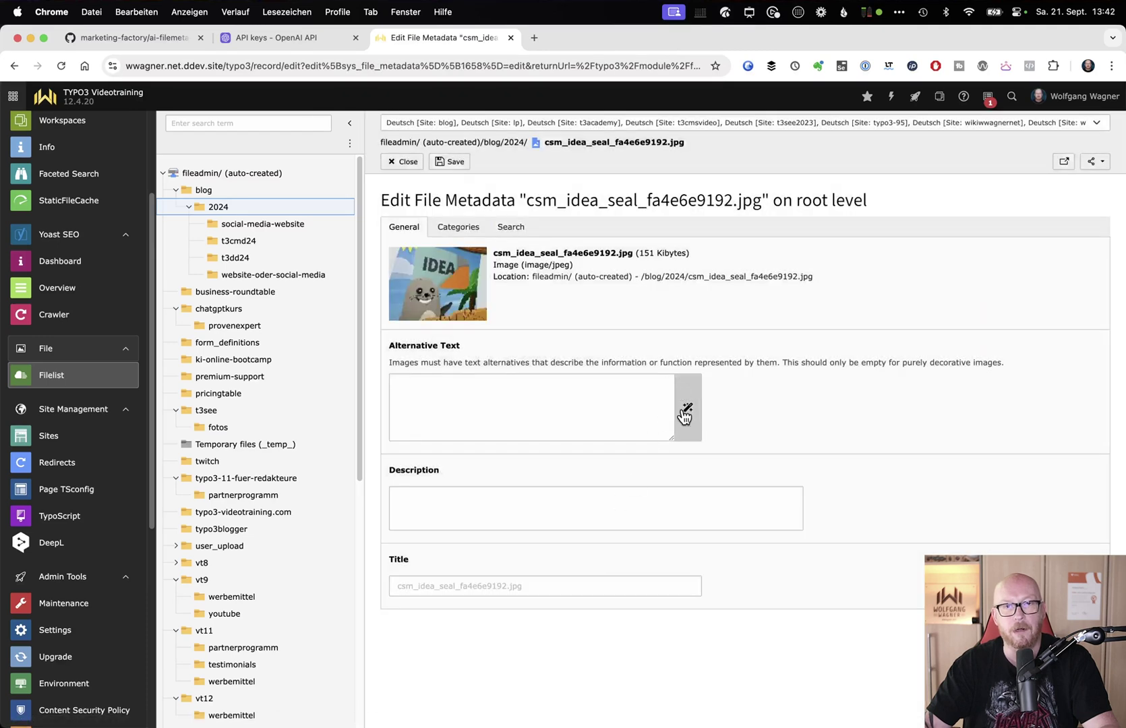
{"action": "left_click", "coordinate": [685, 413]}
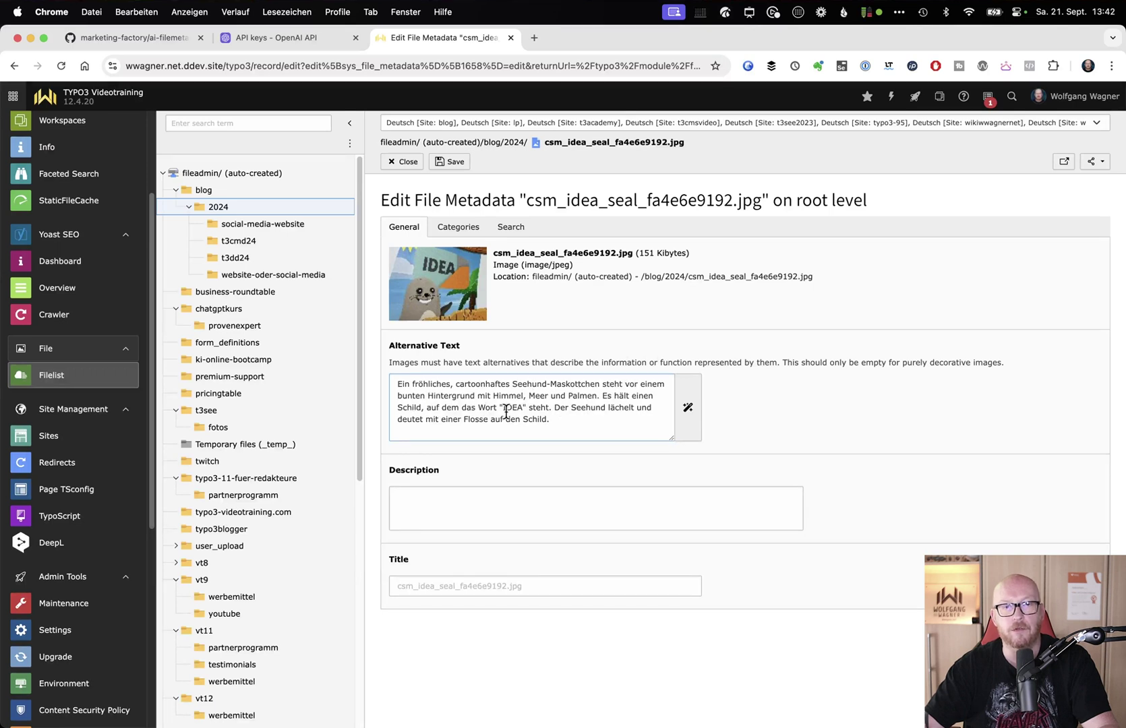
{"action": "left_click", "coordinate": [458, 168]}
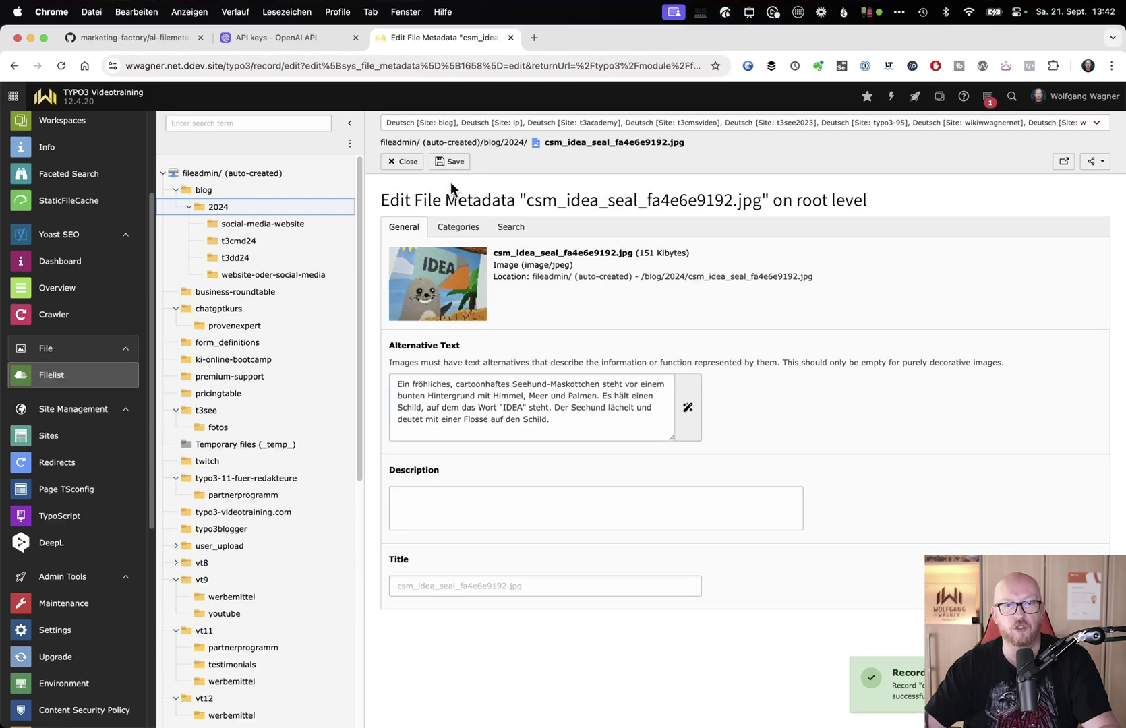
{"action": "left_click", "coordinate": [402, 162]}
- Look through the files in the 2024 folder and check their alternative texts
{"action": "scroll", "coordinate": [527, 380], "scroll_direction": "down", "scroll_amount": 5}
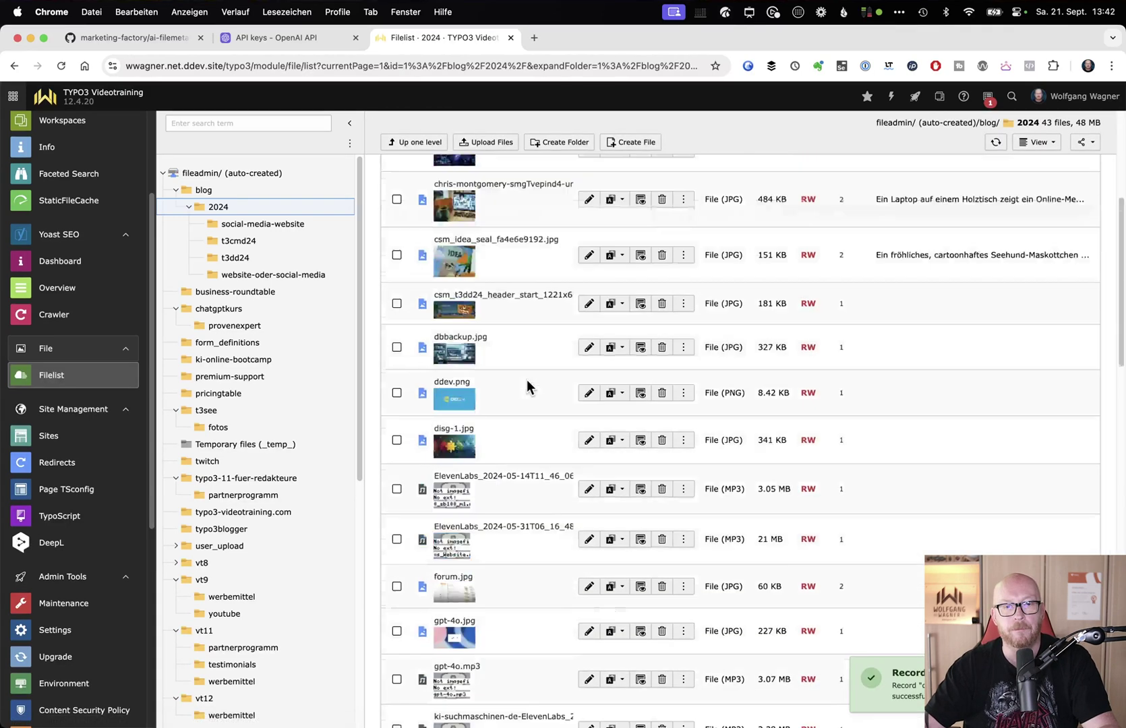
{"action": "scroll", "coordinate": [528, 381], "scroll_direction": "down", "scroll_amount": 15}
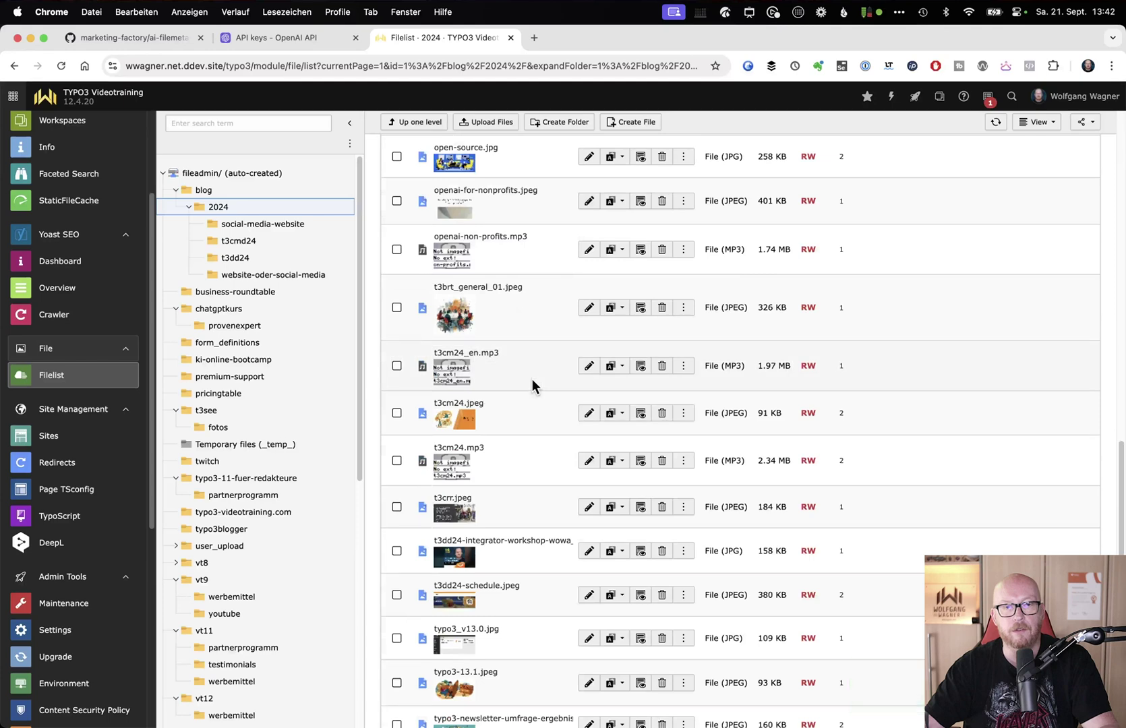
{"action": "scroll", "coordinate": [532, 385], "scroll_direction": "down", "scroll_amount": 4}
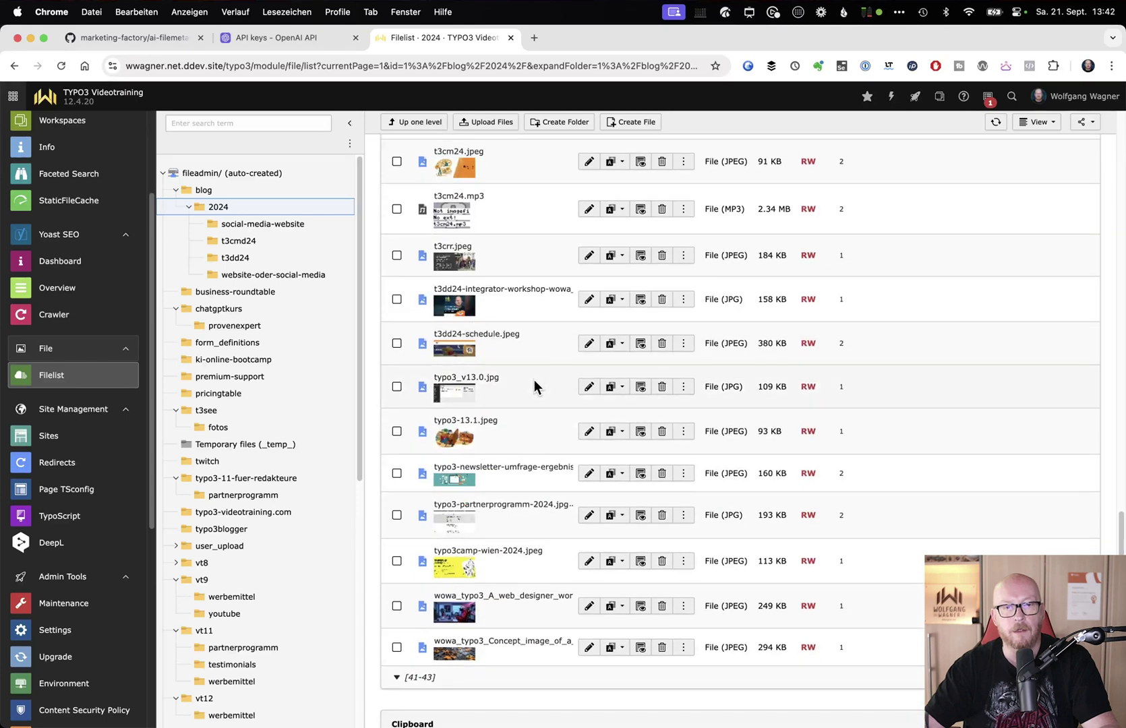
- Check the remaining files in the 2024 folder, then open its t3dd24 subfolder and preview 20240801-IMG_6105.jpg
{"action": "scroll", "coordinate": [534, 381], "scroll_direction": "down", "scroll_amount": 1}
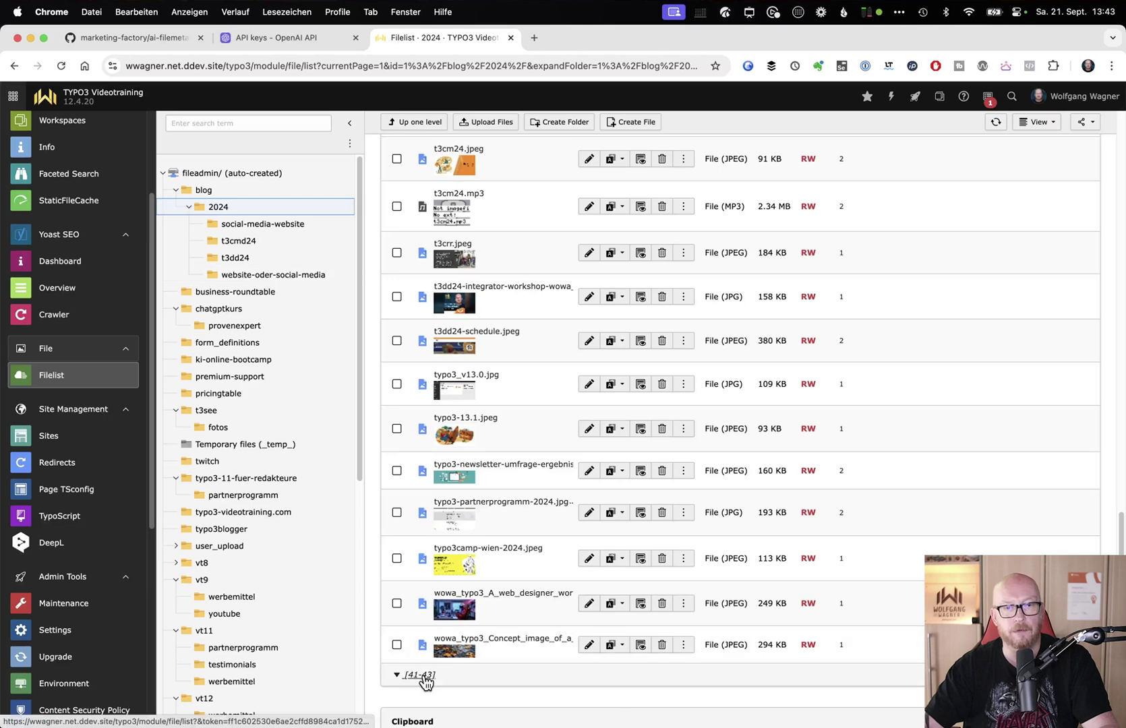
{"action": "left_click", "coordinate": [424, 677]}
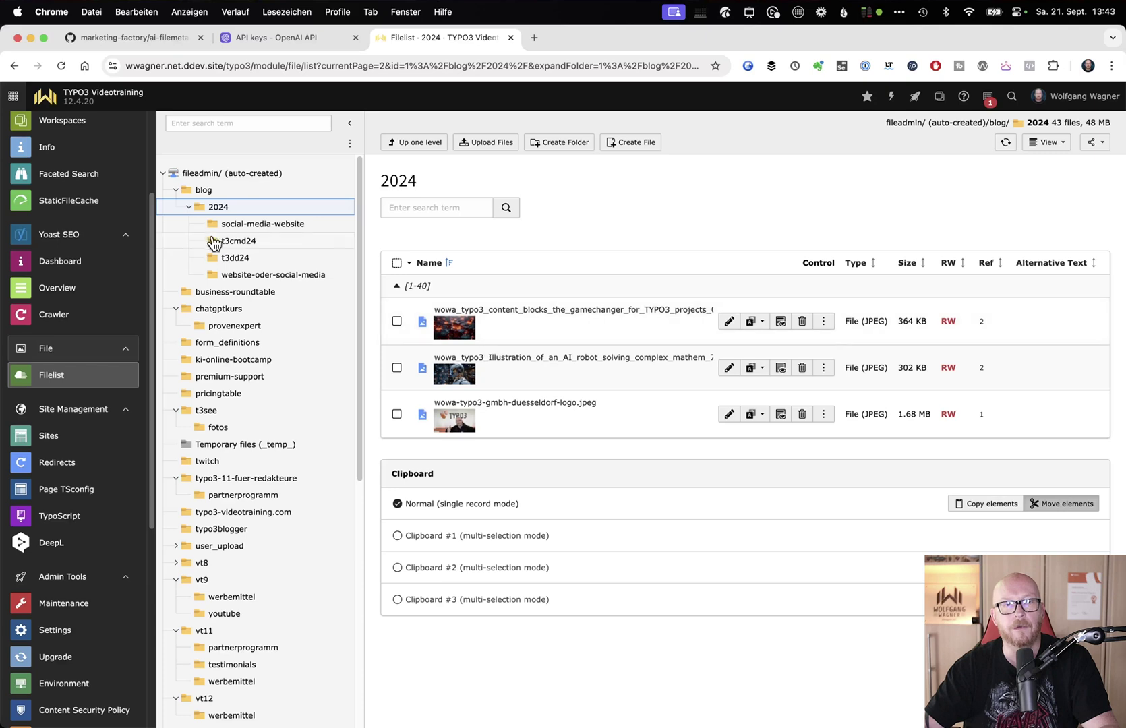
{"action": "left_click", "coordinate": [239, 257]}
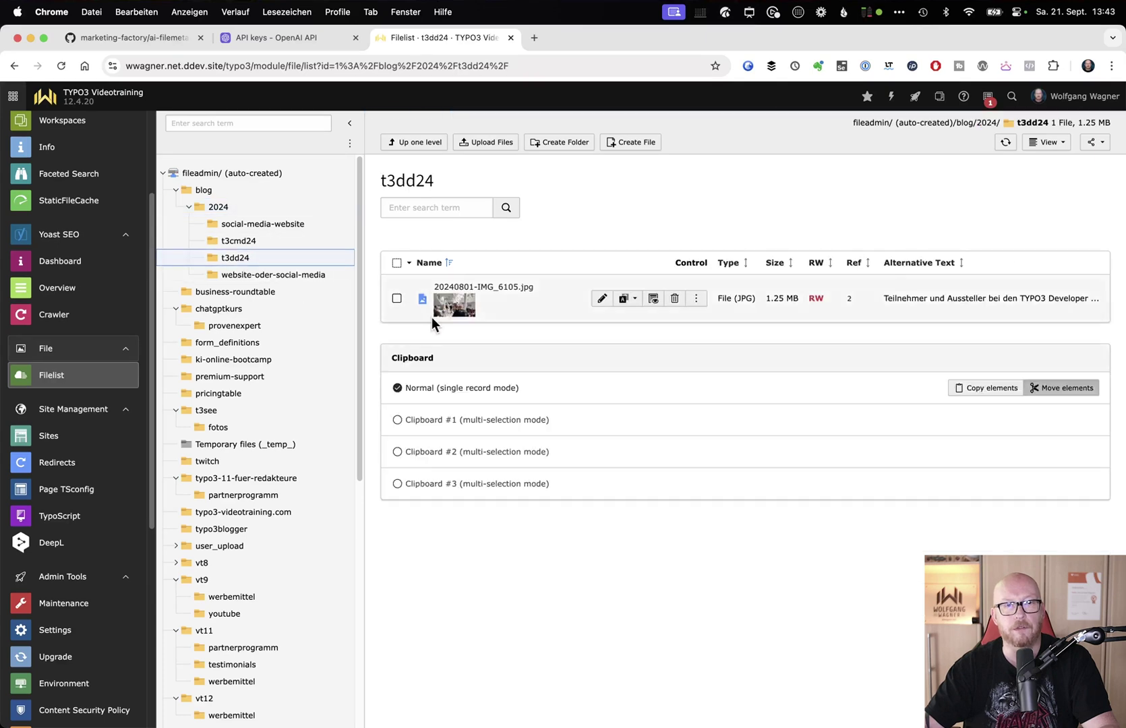
{"action": "left_click", "coordinate": [657, 304]}
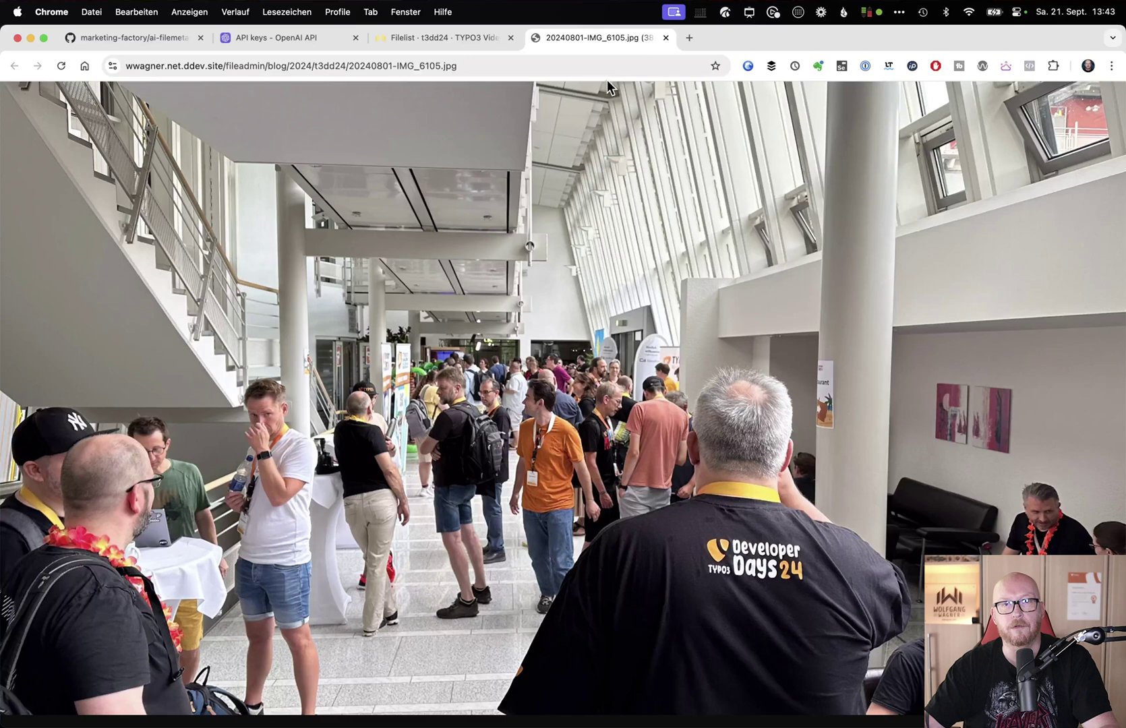
{"action": "left_click", "coordinate": [667, 38]}
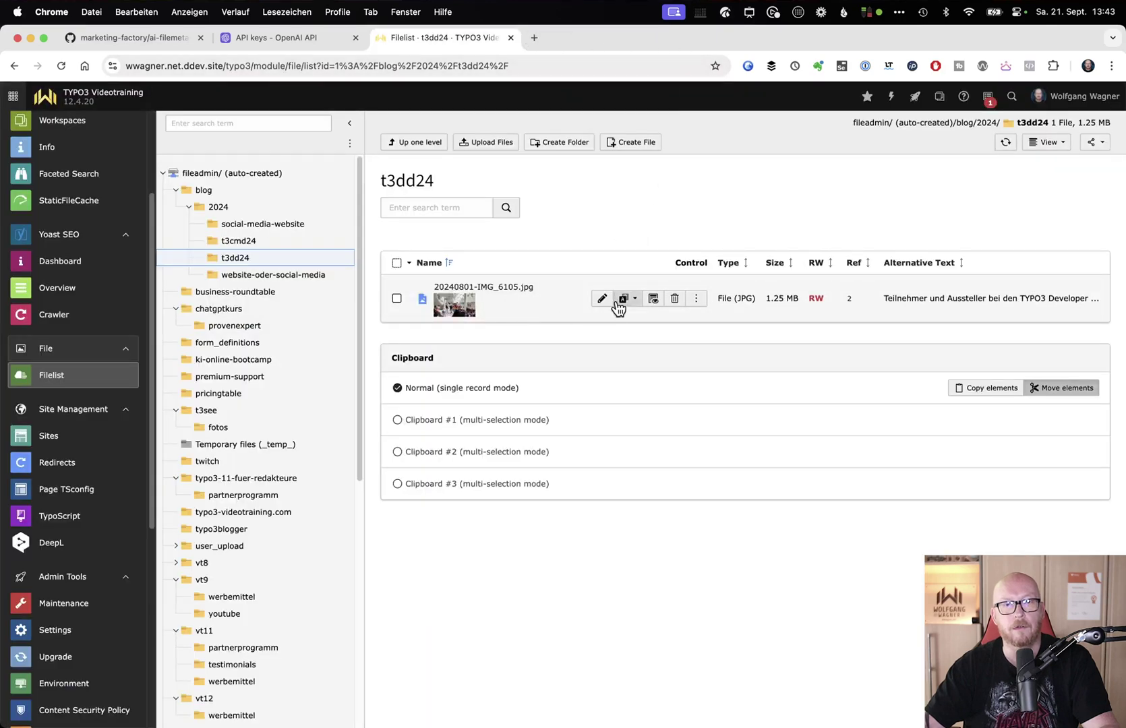
- Replace the alternative text of 20240801-IMG_6105.jpg with an AI-generated German one and enter the previous wording as its description
{"action": "left_click", "coordinate": [603, 301]}
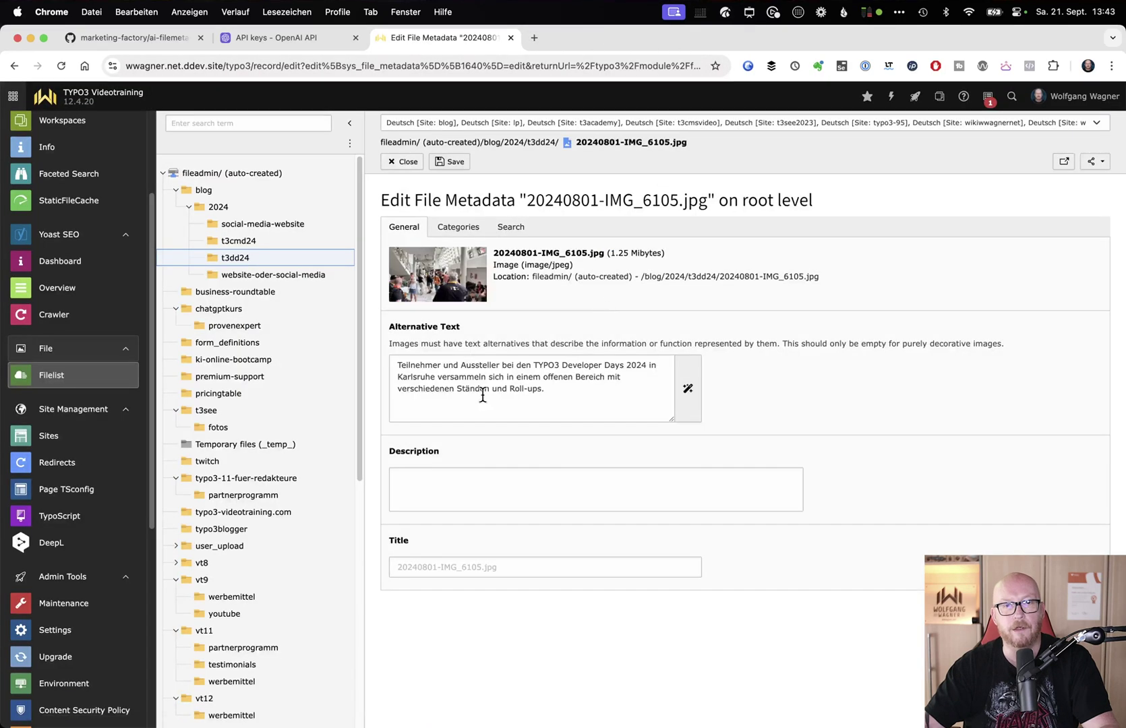
{"action": "left_click_drag", "start_coordinate": [584, 398], "coordinate": [344, 358]}
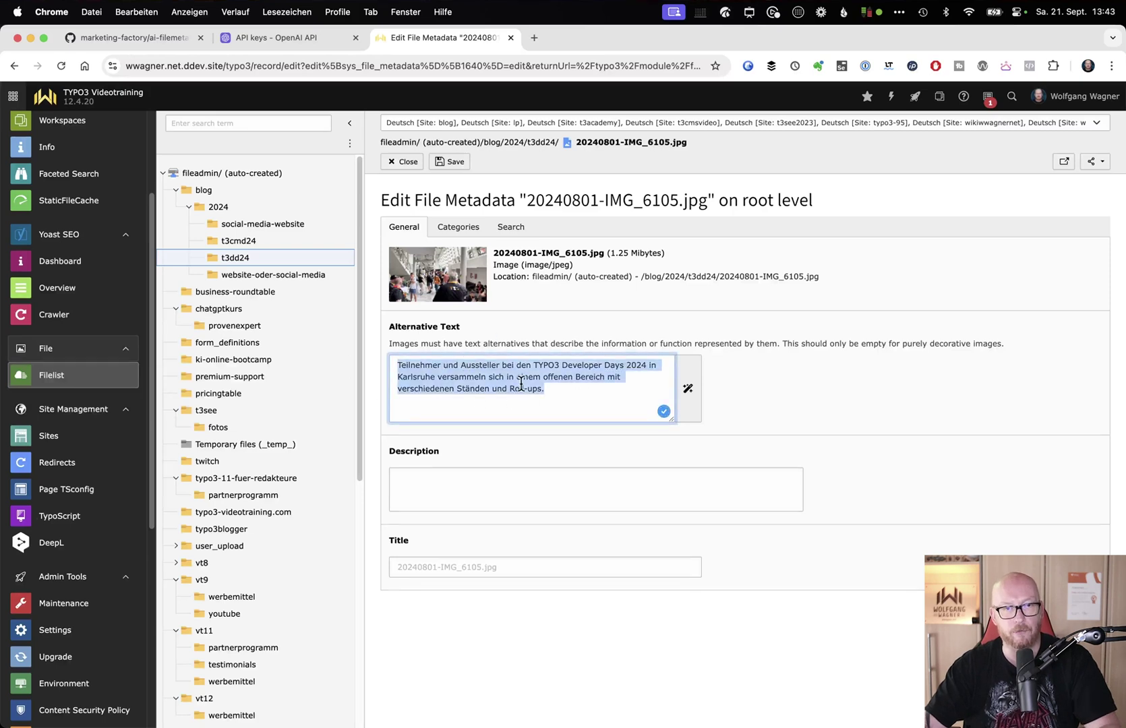
{"action": "key", "text": "BackSpace"}
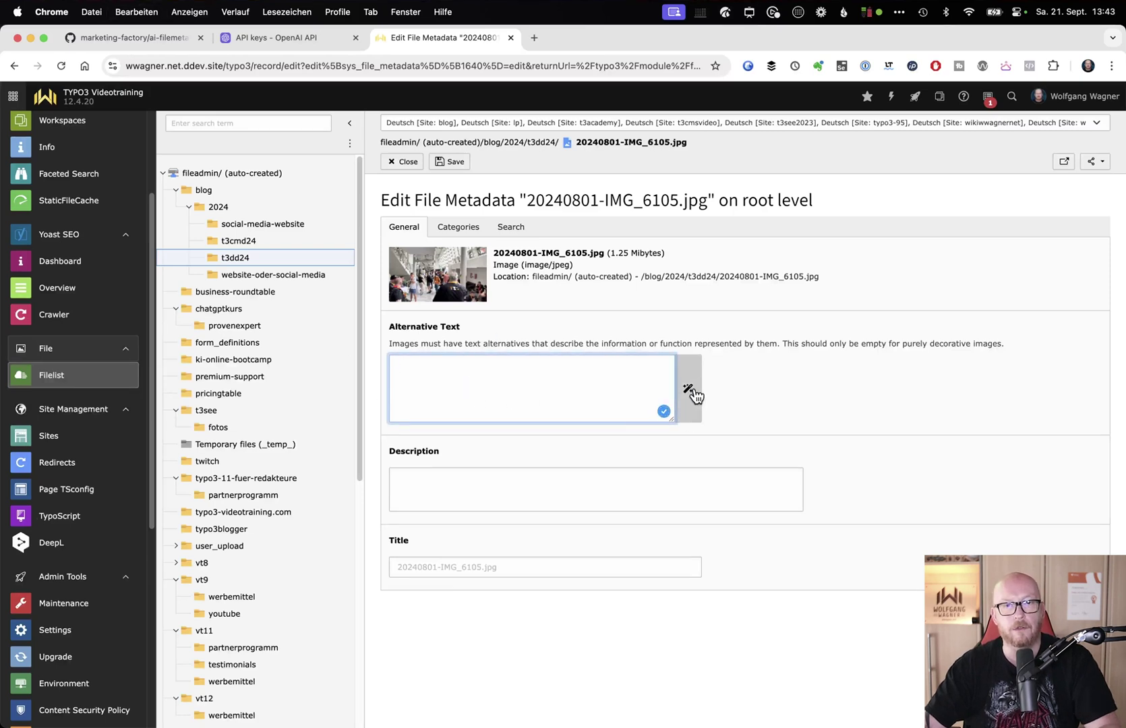
{"action": "left_click", "coordinate": [689, 390]}
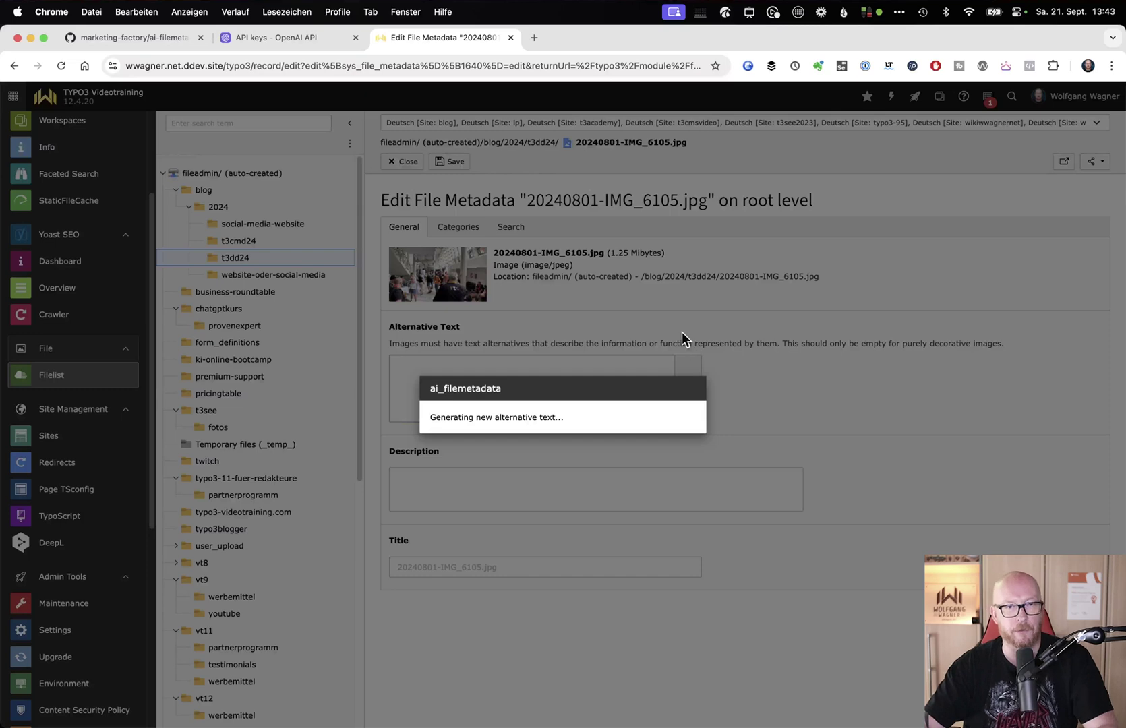
{"action": "left_click", "coordinate": [435, 482]}
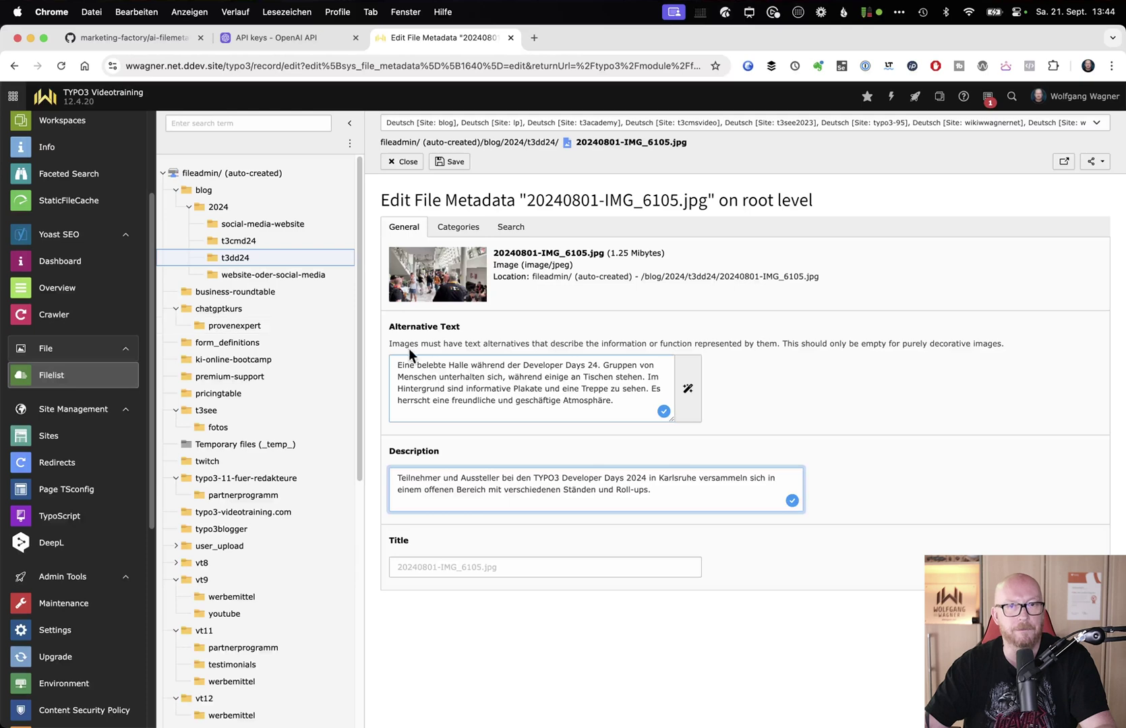
- Leave the file metadata and examine the element-specific alternative text of the Images element with DSCF2343_1600x900.jpg on the wwagner.net page
{"action": "scroll", "coordinate": [67, 169], "scroll_direction": "up", "scroll_amount": 3}
{"action": "left_click", "coordinate": [62, 157]}
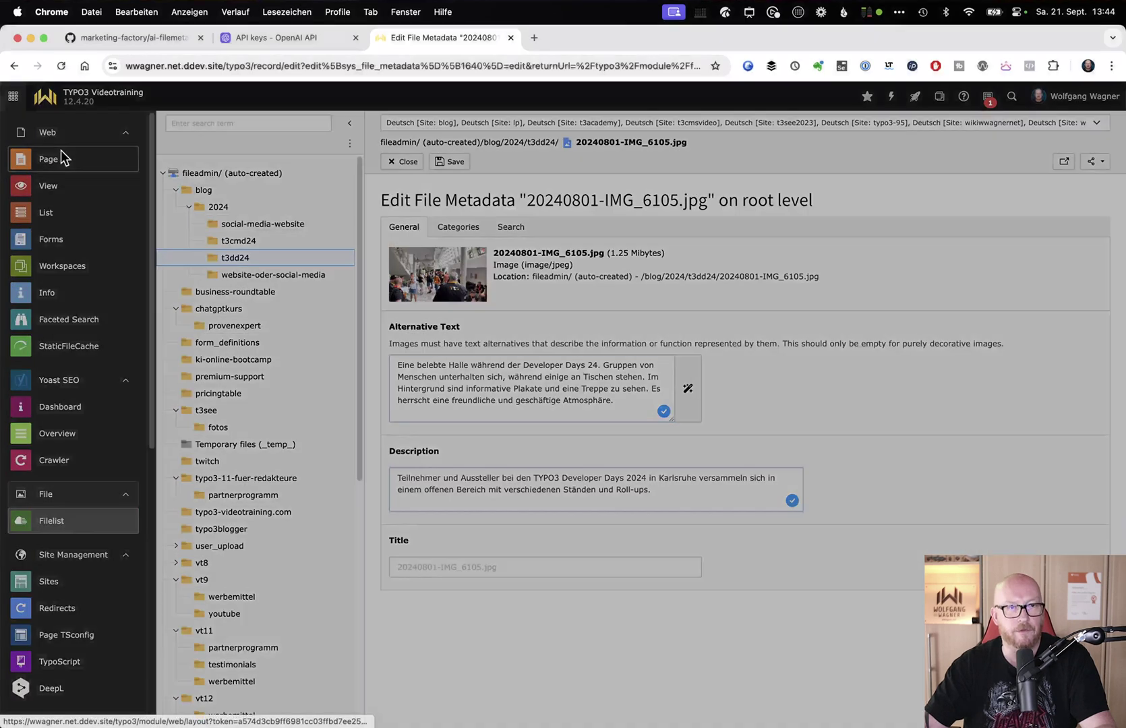
{"action": "left_click", "coordinate": [637, 433]}
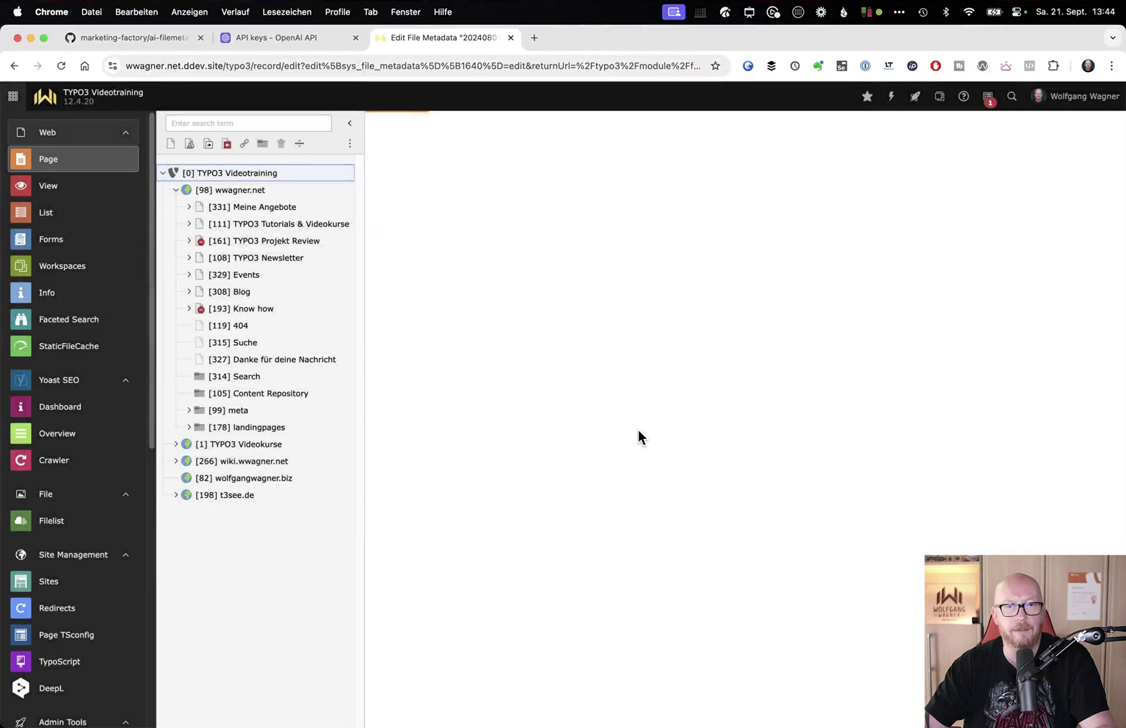
{"action": "left_click", "coordinate": [228, 192]}
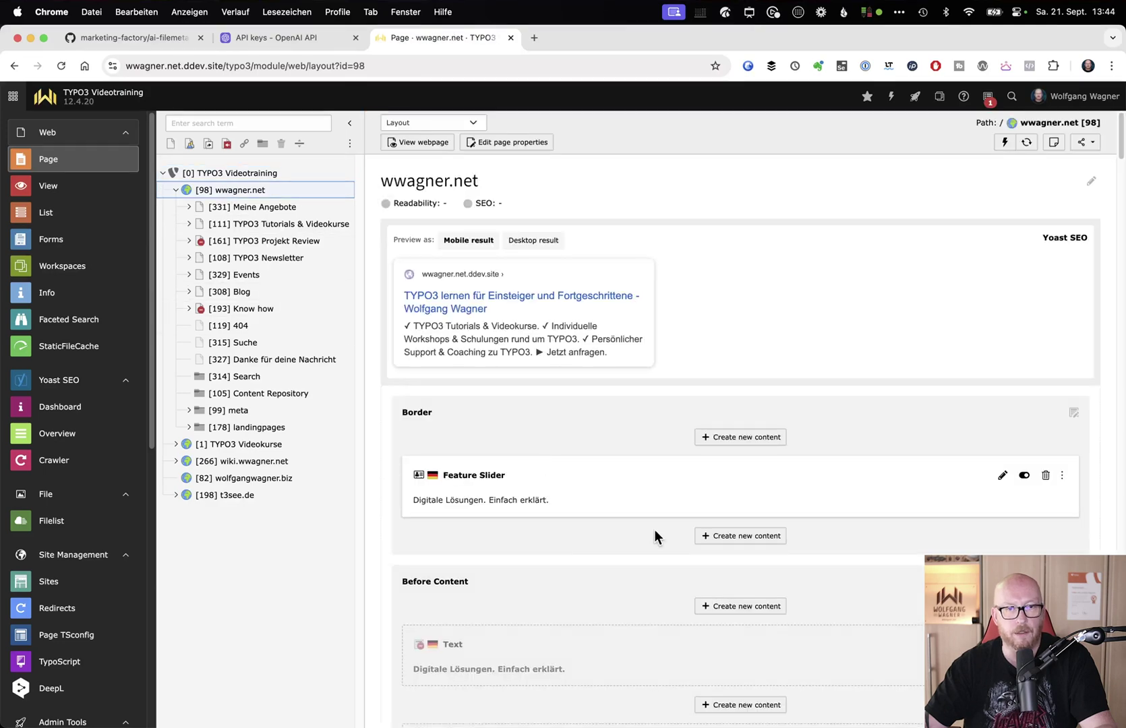
{"action": "scroll", "coordinate": [653, 529], "scroll_direction": "down", "scroll_amount": 15}
{"action": "scroll", "coordinate": [658, 459], "scroll_direction": "down", "scroll_amount": 3}
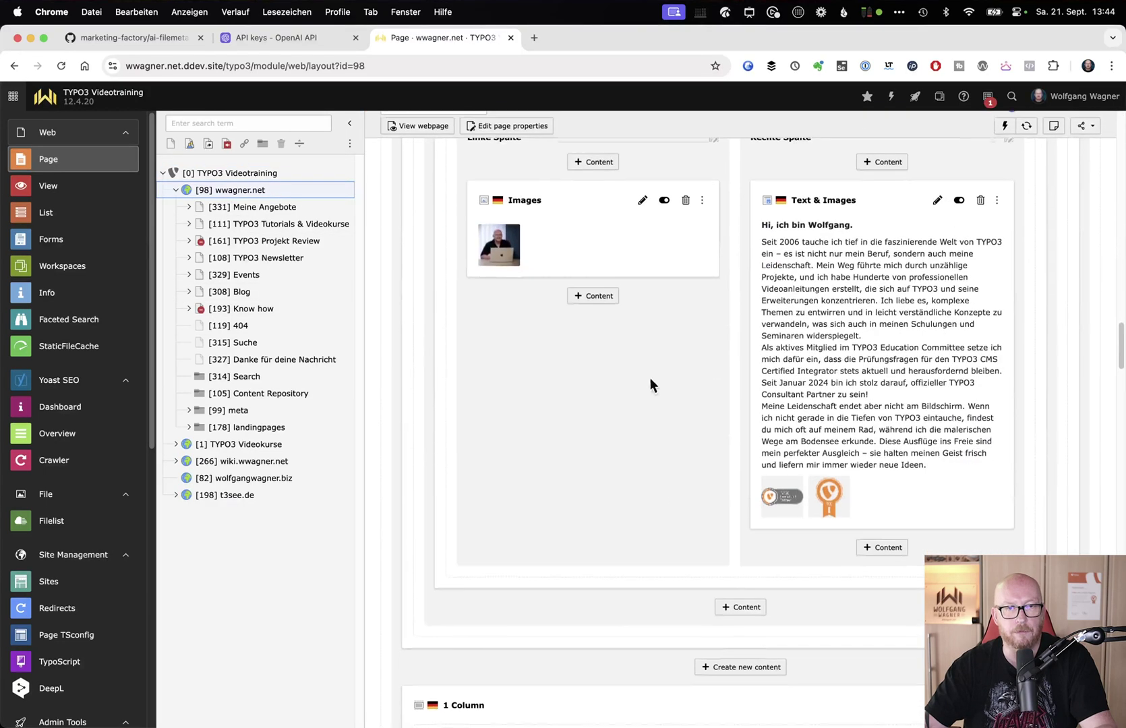
{"action": "left_click", "coordinate": [641, 211]}
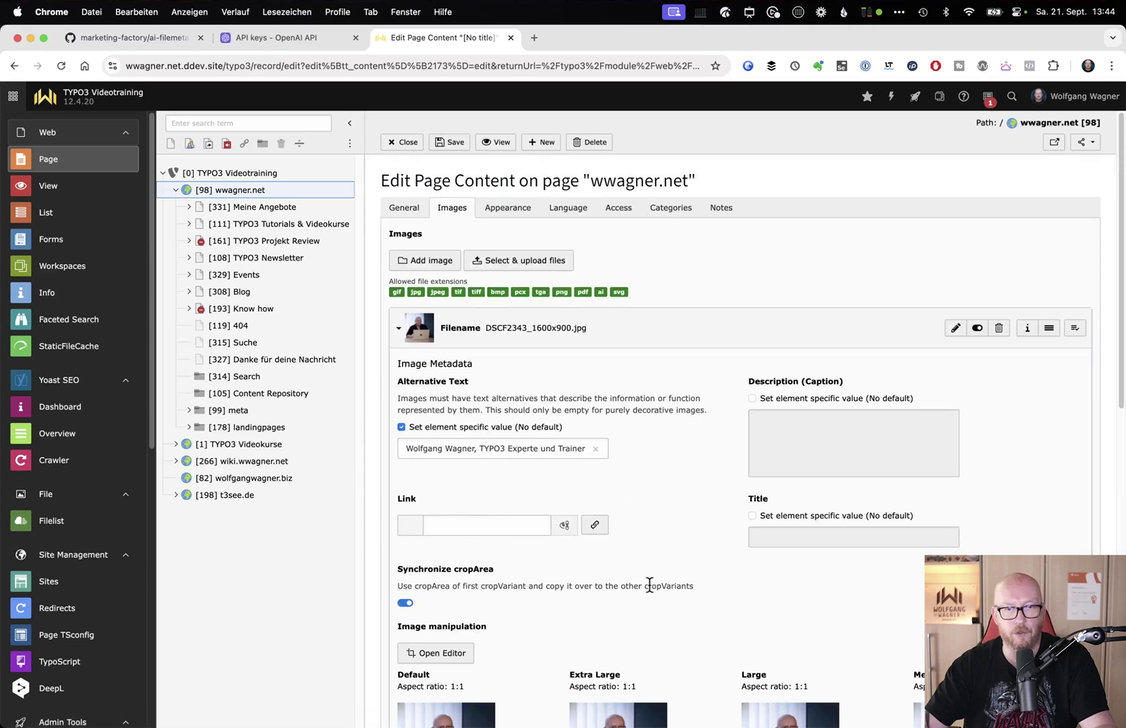
{"action": "scroll", "coordinate": [647, 583], "scroll_direction": "down", "scroll_amount": 3}
{"action": "scroll", "coordinate": [646, 581], "scroll_direction": "up", "scroll_amount": 3}
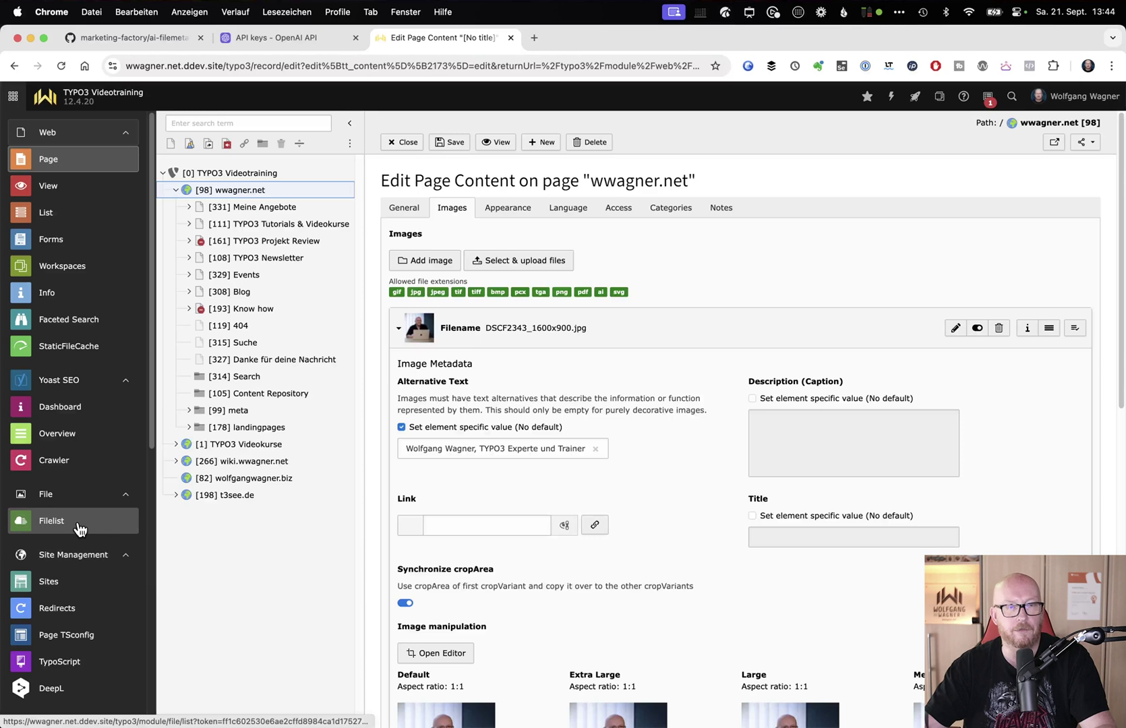
{"action": "left_click", "coordinate": [401, 143]}
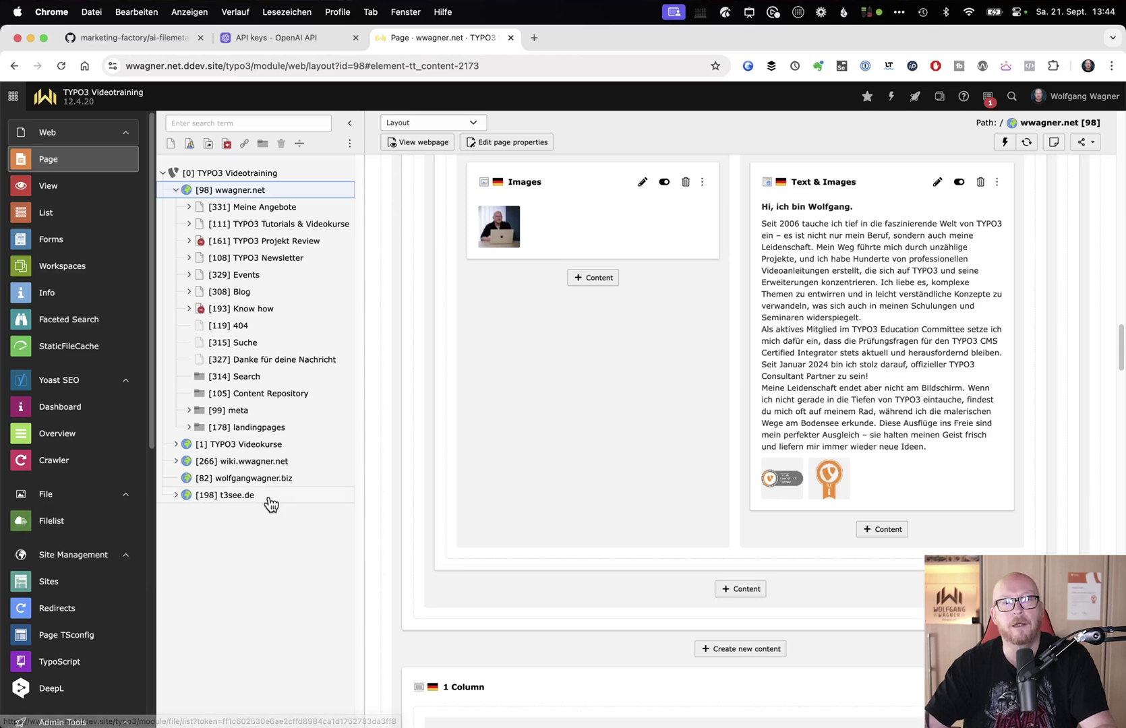
- Switch to the ai-filemetadata GitHub repository and check the required TYPO3 core versions in composer.json
{"action": "left_click", "coordinate": [134, 40]}
{"action": "scroll", "coordinate": [405, 413], "scroll_direction": "down", "scroll_amount": 3}
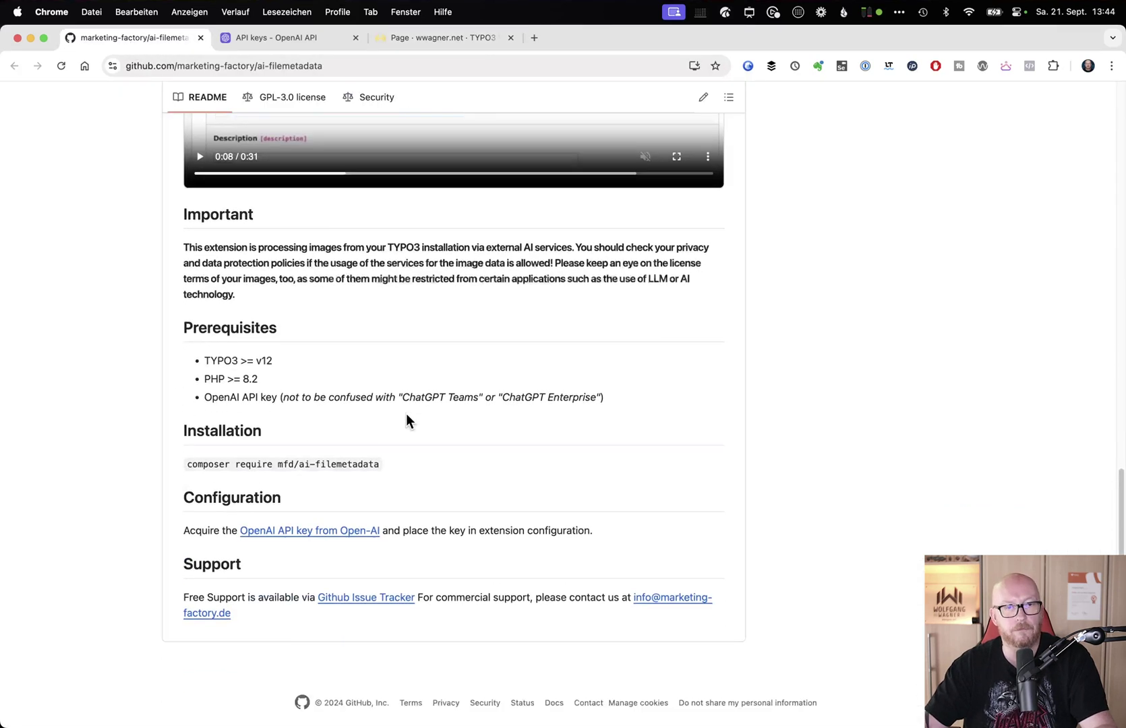
{"action": "scroll", "coordinate": [405, 412], "scroll_direction": "up", "scroll_amount": 10}
{"action": "scroll", "coordinate": [409, 419], "scroll_direction": "up", "scroll_amount": 4}
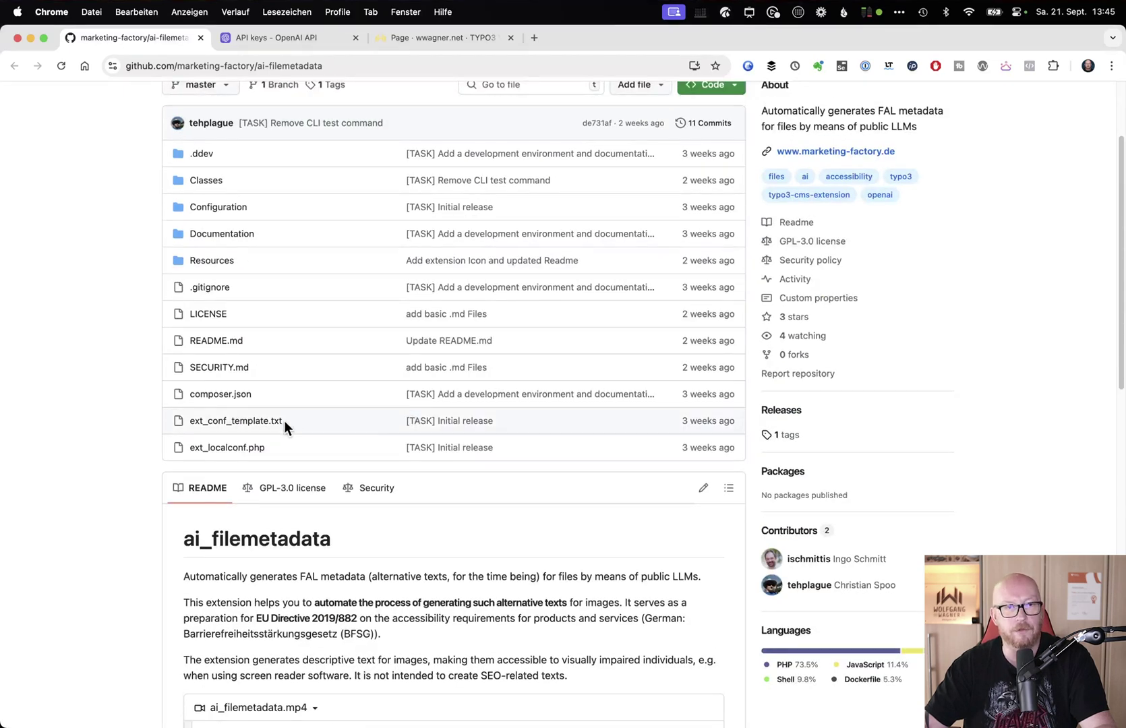
{"action": "left_click", "coordinate": [223, 397]}
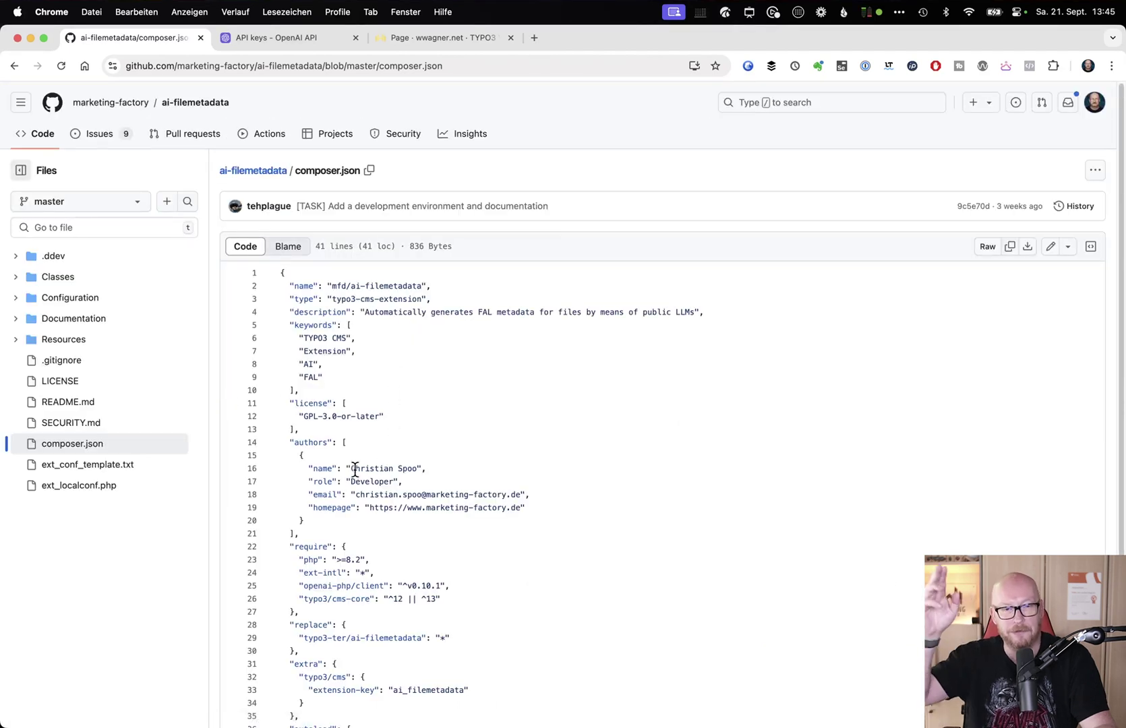
{"action": "scroll", "coordinate": [347, 479], "scroll_direction": "down", "scroll_amount": 3}
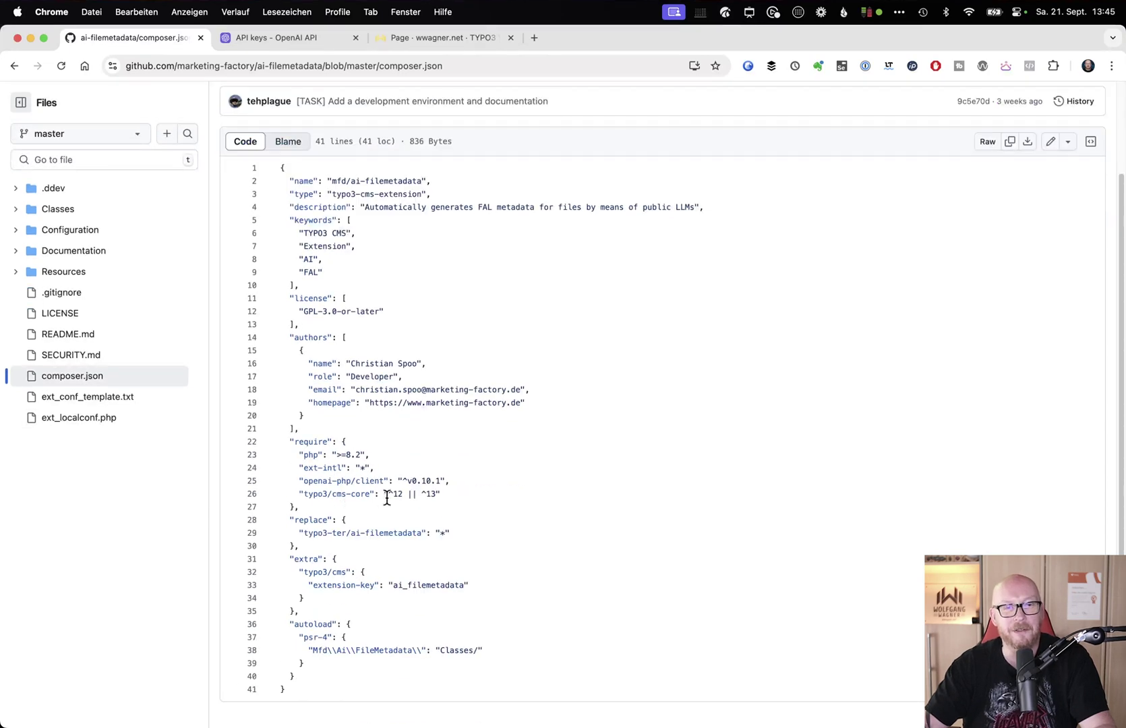
{"action": "left_click_drag", "start_coordinate": [386, 498], "coordinate": [455, 498]}
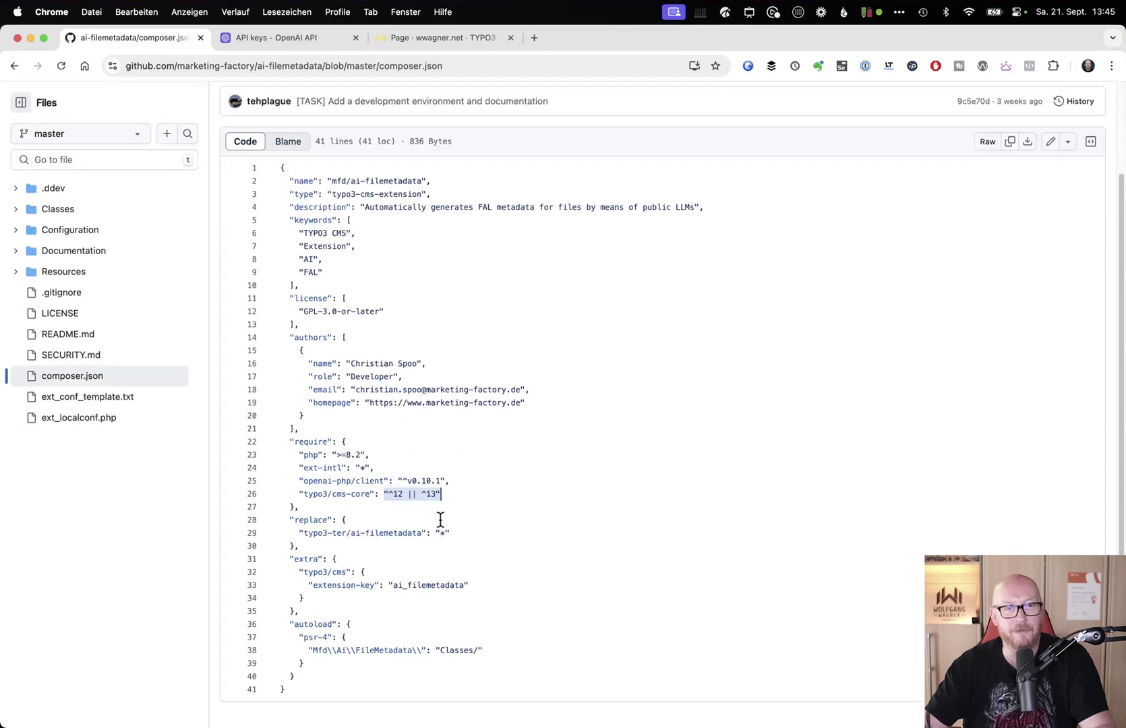
{"action": "scroll", "coordinate": [441, 519], "scroll_direction": "up", "scroll_amount": 3}
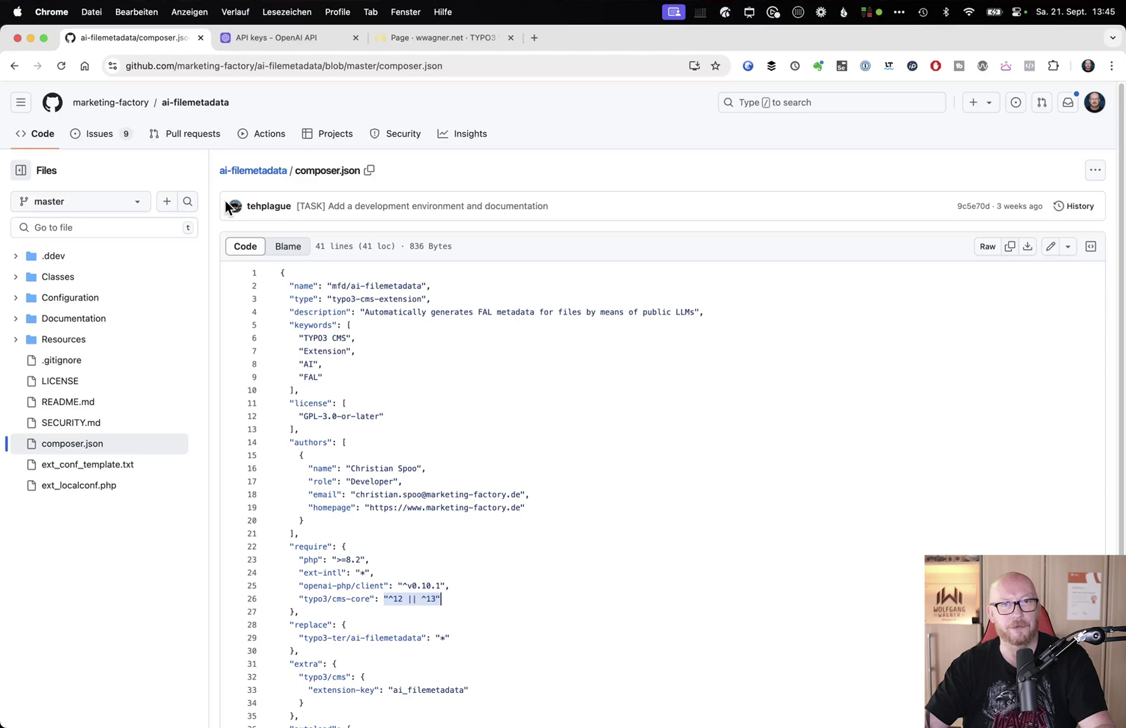